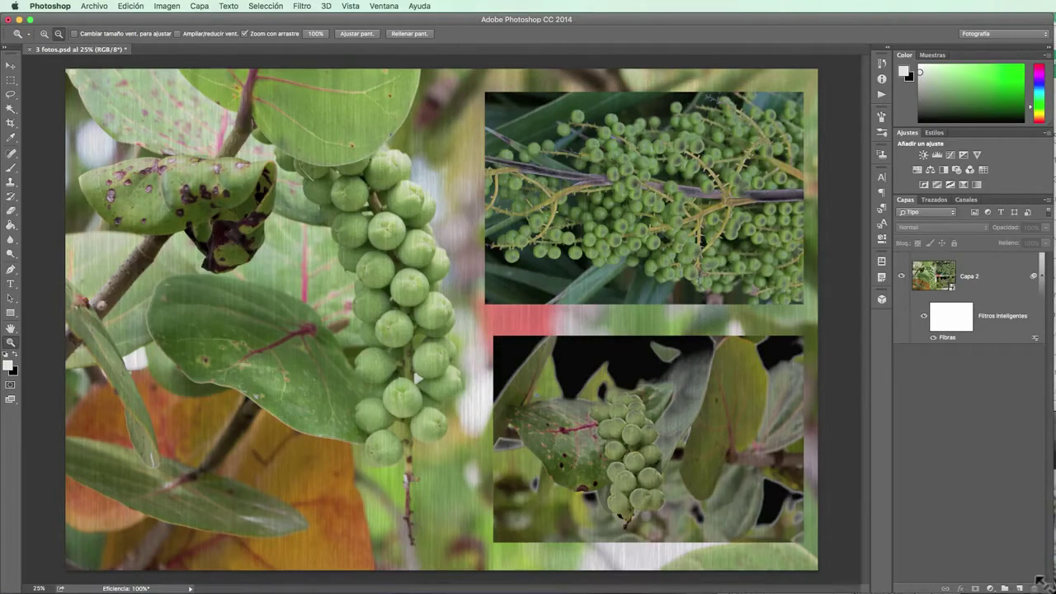
# Widen the Photoshop window slightly and select the Fibras-filtered Capa 2 smart object layer.
pyautogui.moveTo(1044, 584); pyautogui.dragTo(1048, 585)
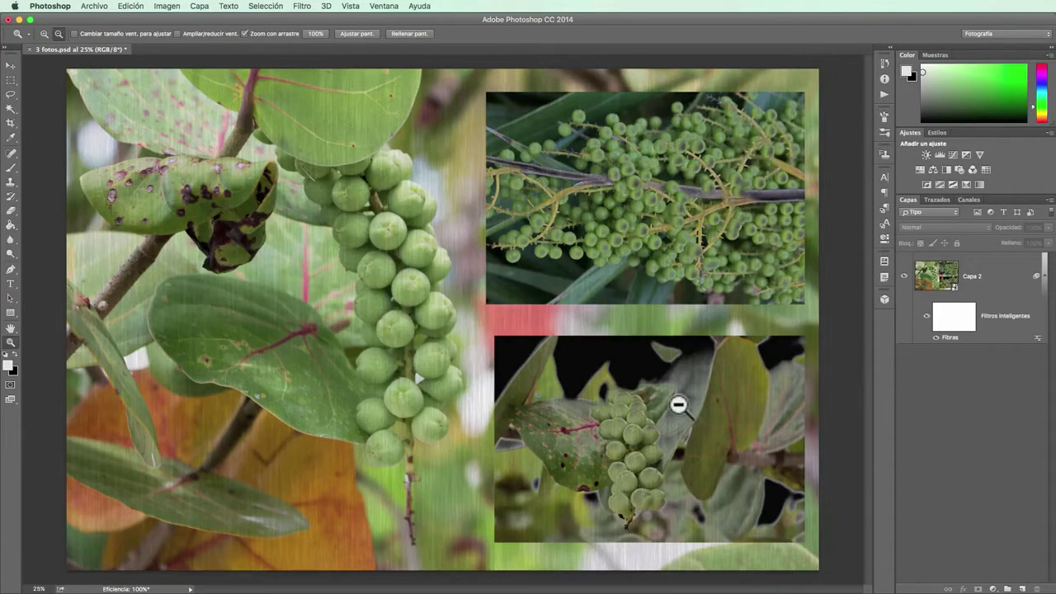
pyautogui.click(986, 277)
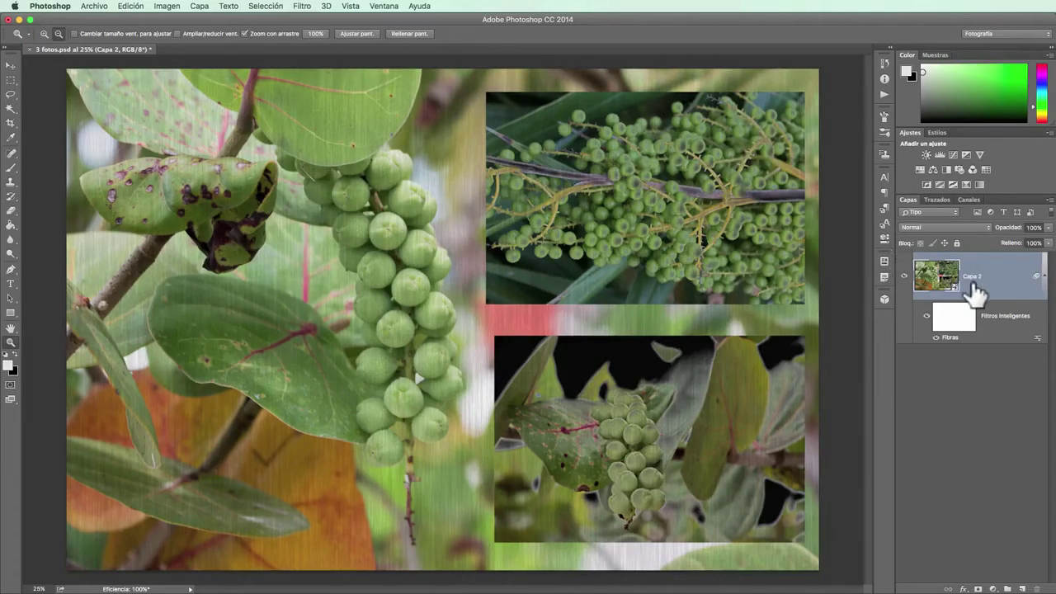
# Edit Capa 2's smart object contents as Capa 21.psb, keeping the embedded Adobe RGB profile.
pyautogui.click(201, 7)
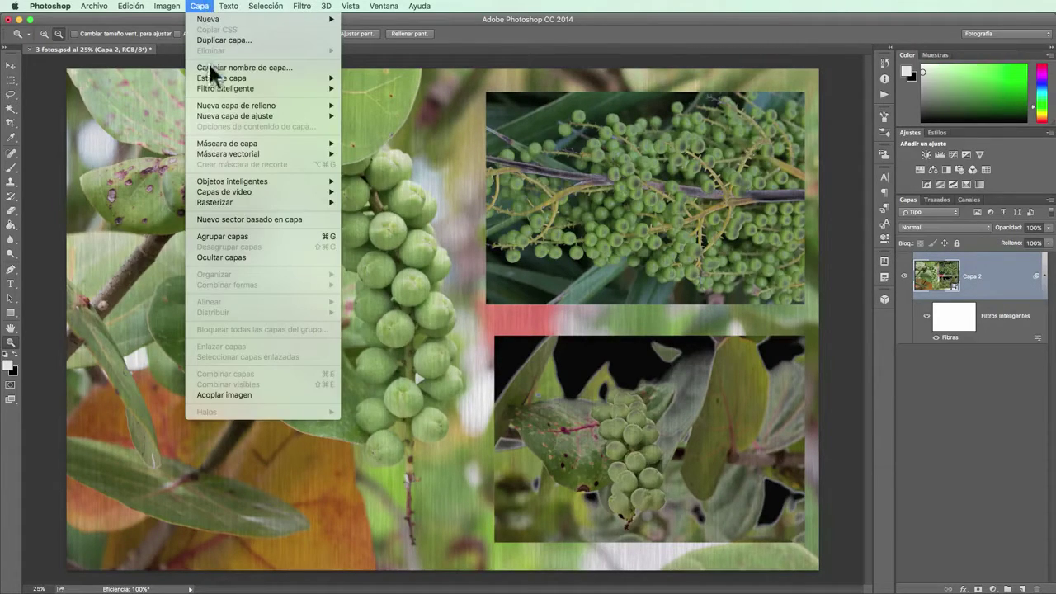
pyautogui.moveTo(232, 180)
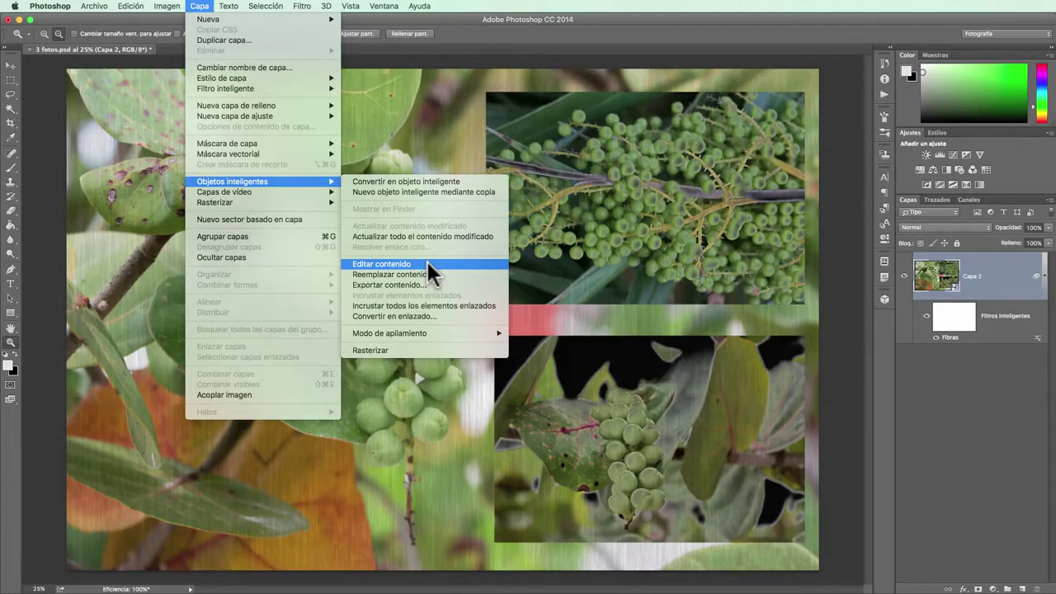
pyautogui.click(427, 263)
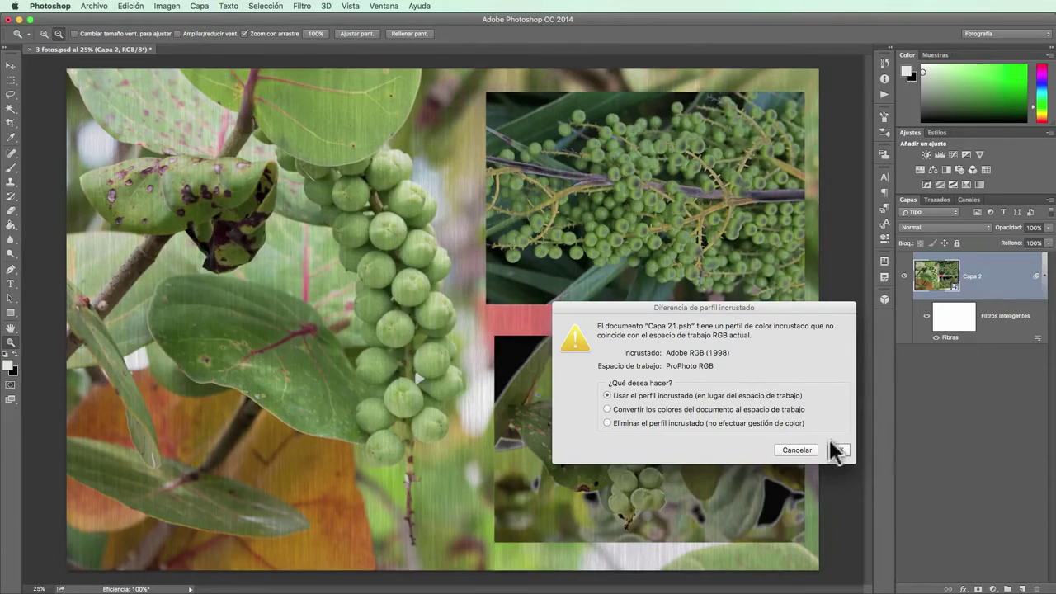
pyautogui.moveTo(766, 303); pyautogui.dragTo(764, 270)
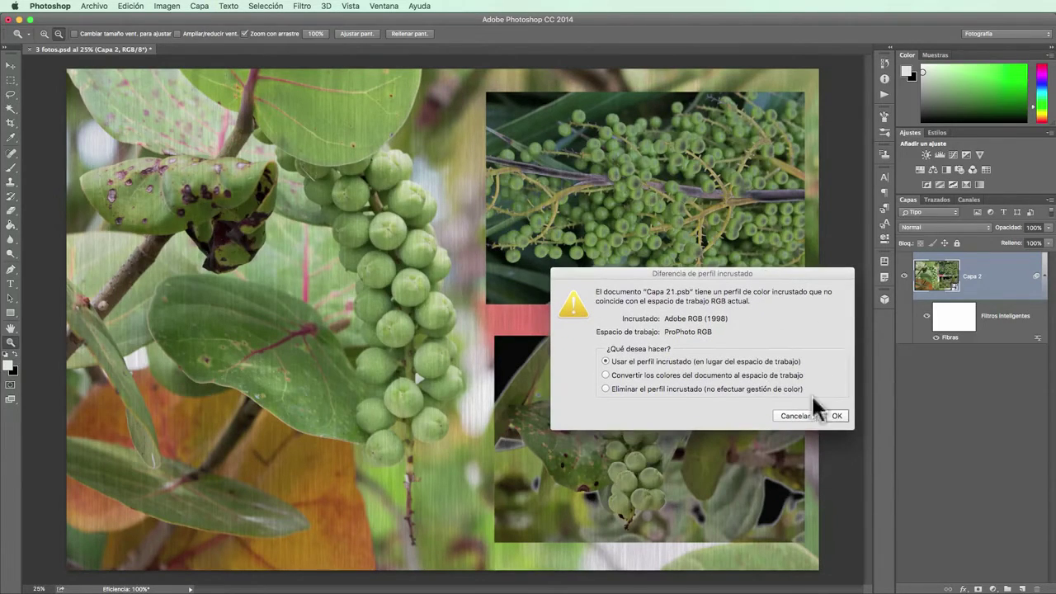
pyautogui.click(837, 416)
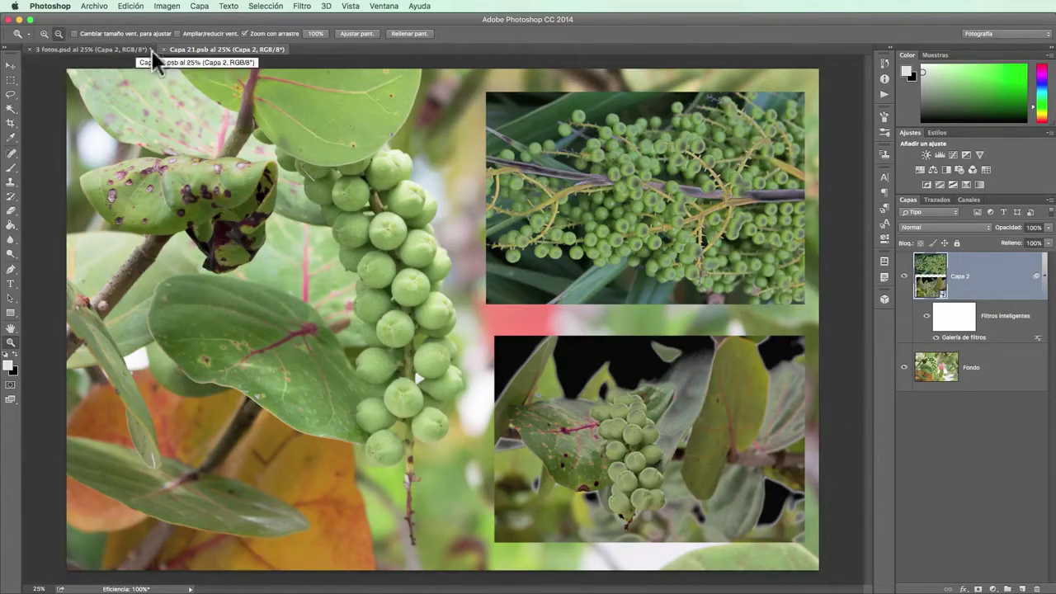
pyautogui.click(92, 46)
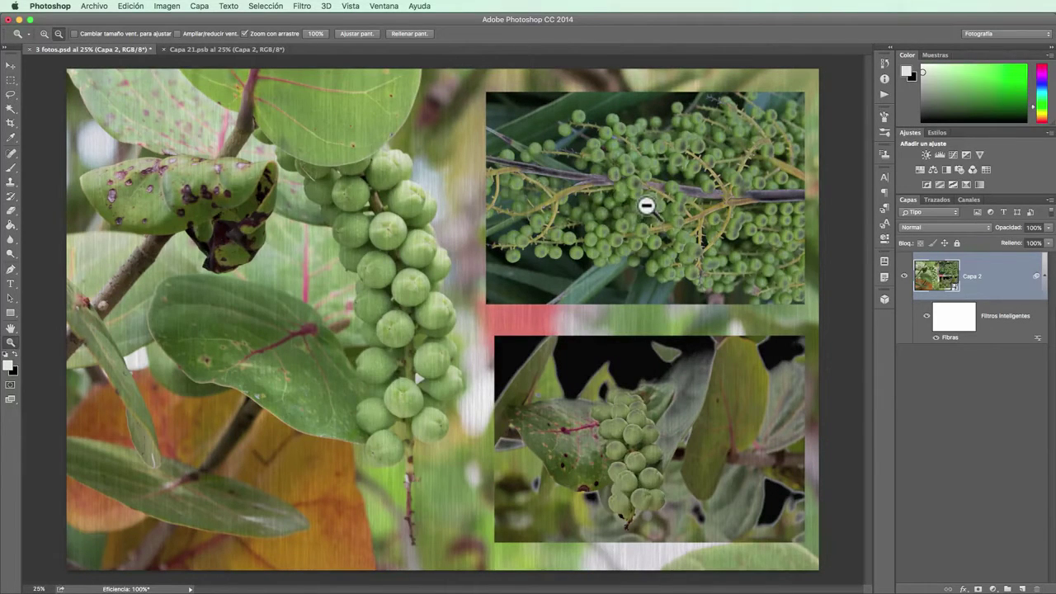
pyautogui.click(205, 51)
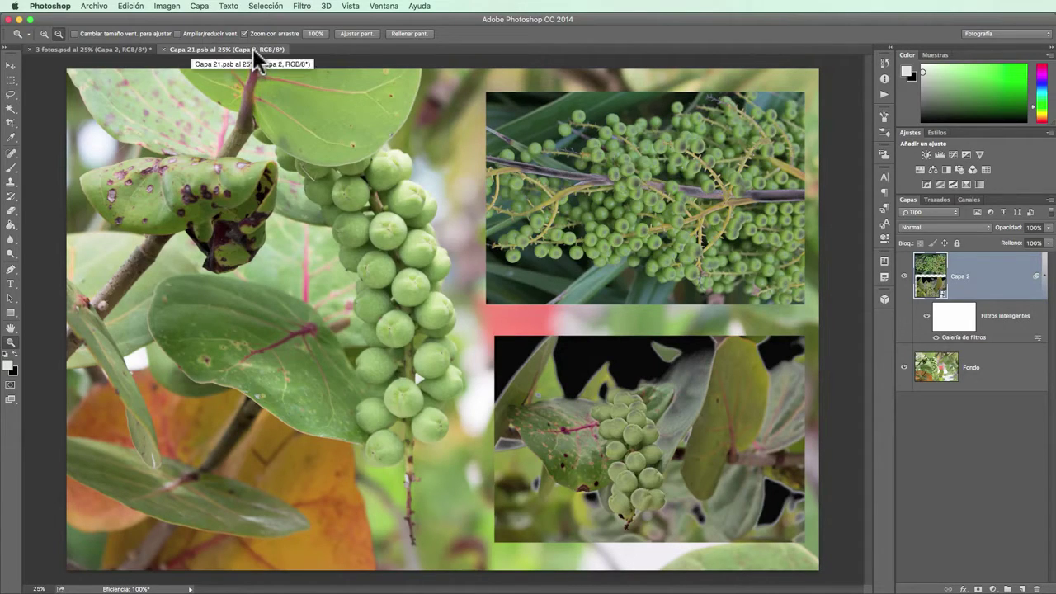
# Reopen the insets' Galería de filtros, collapse Distorsionar and expand the Artístico group.
pyautogui.doubleClick(958, 336)
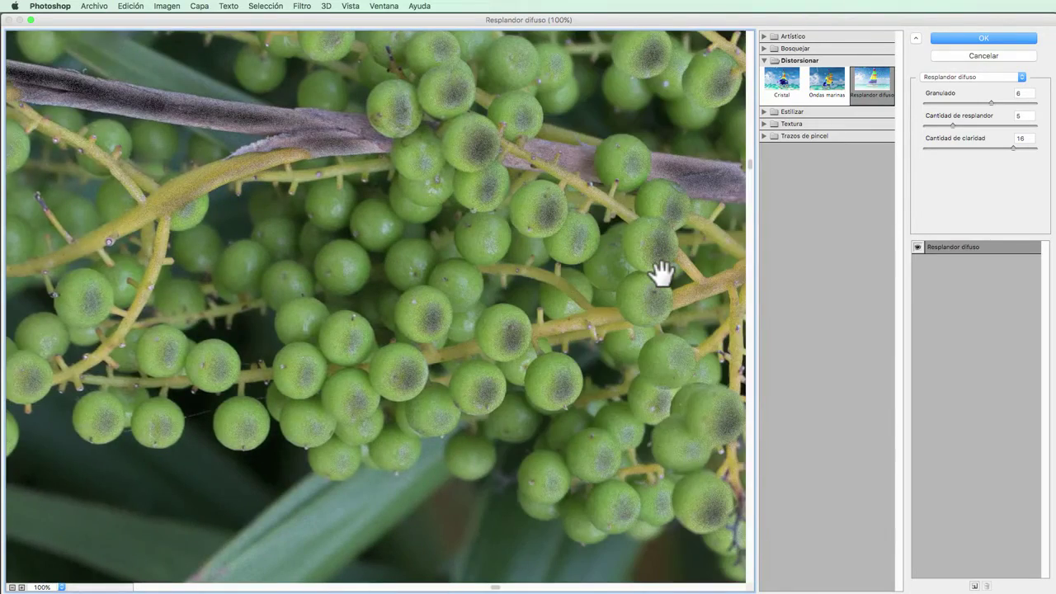
pyautogui.hscroll(5, 662, 272)
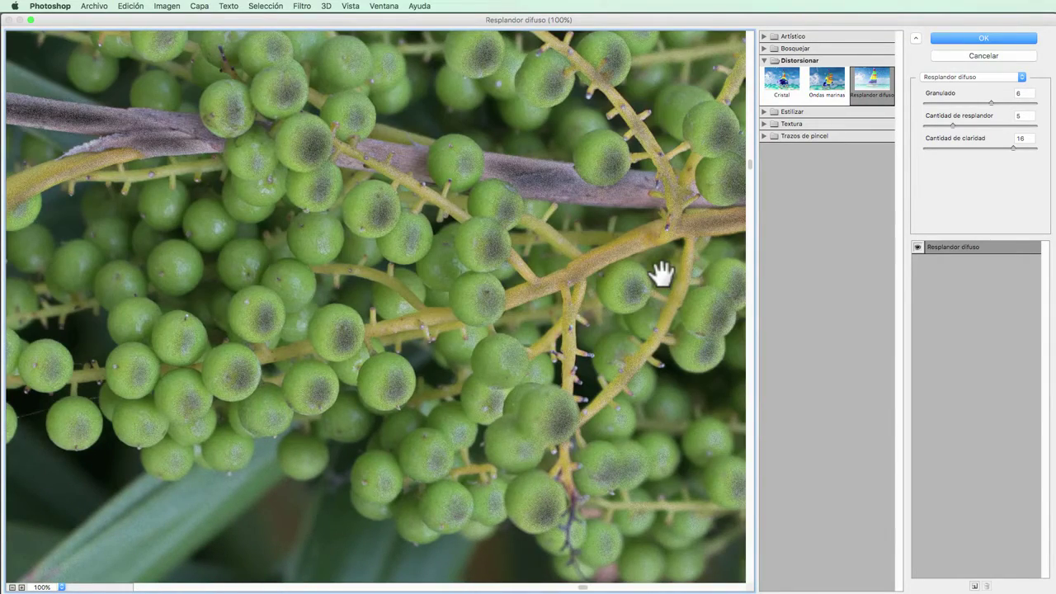
pyautogui.scroll(5, 662, 272)
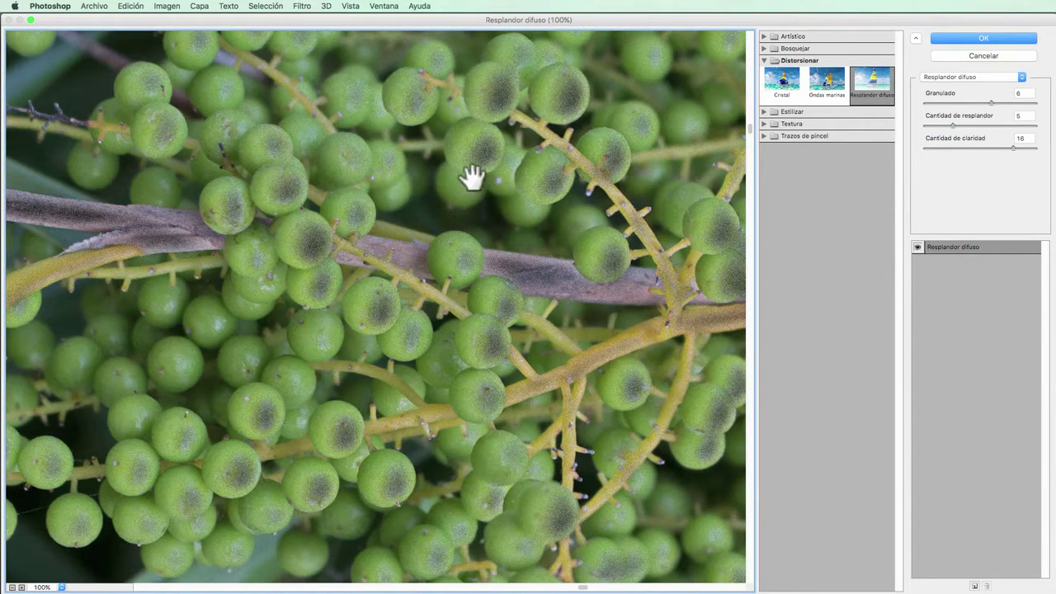
pyautogui.click(764, 60)
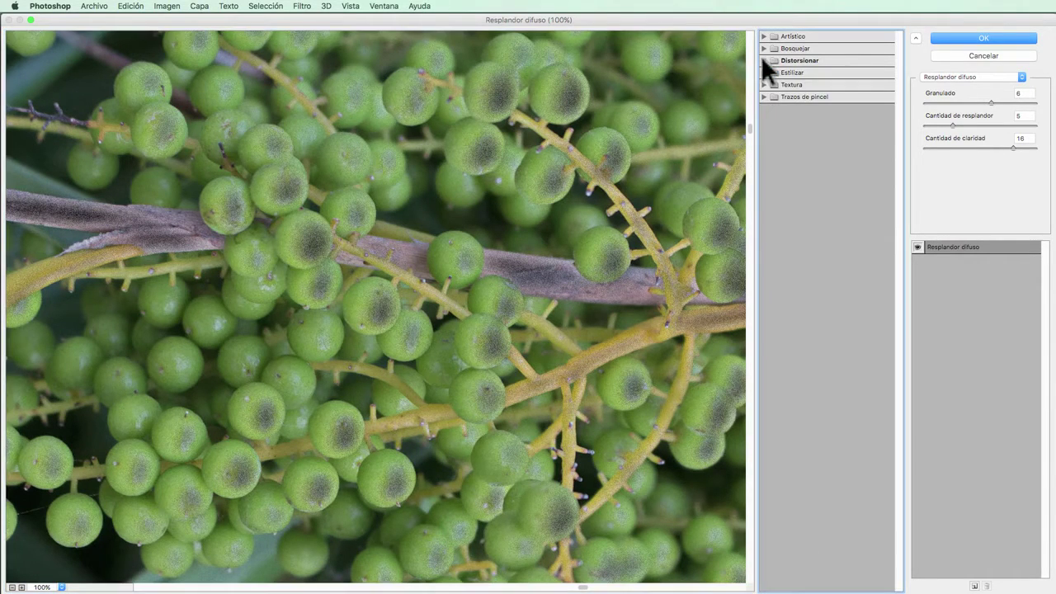
pyautogui.click(763, 37)
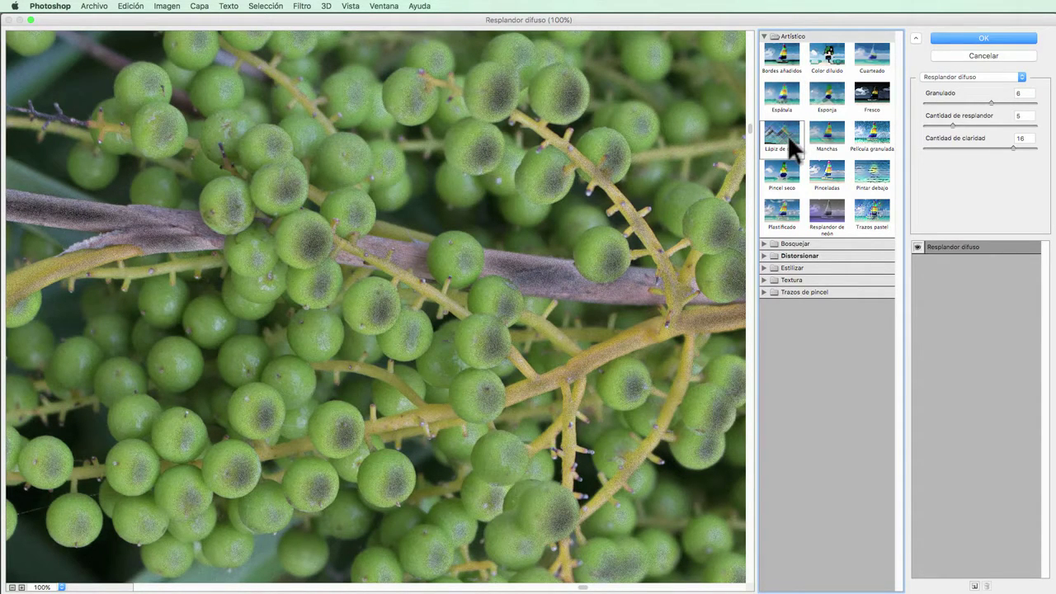
# Switch to Lápiz de color with width 8, pressure 10, brightness 31, and fit the preview.
pyautogui.click(787, 134)
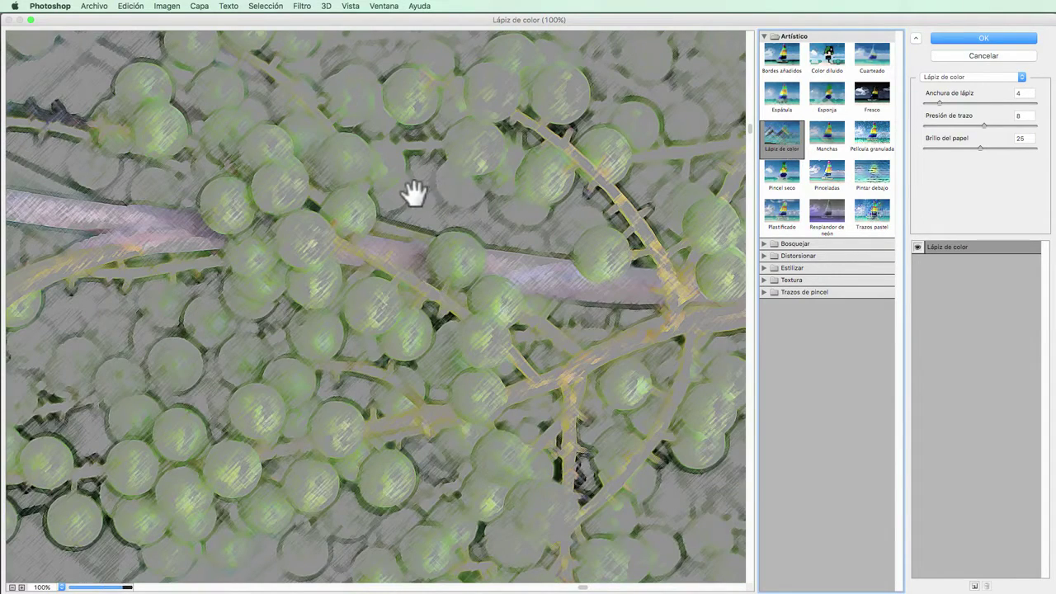
pyautogui.scroll(-10, 540, 194)
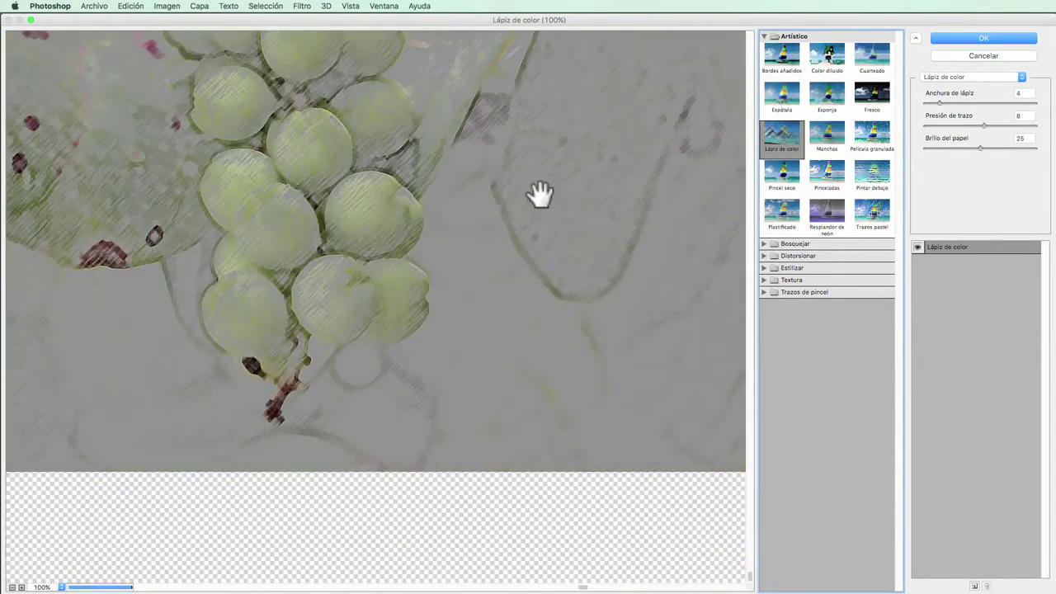
pyautogui.scroll(3, 540, 194)
pyautogui.scroll(-3, 540, 193)
pyautogui.scroll(3, 541, 194)
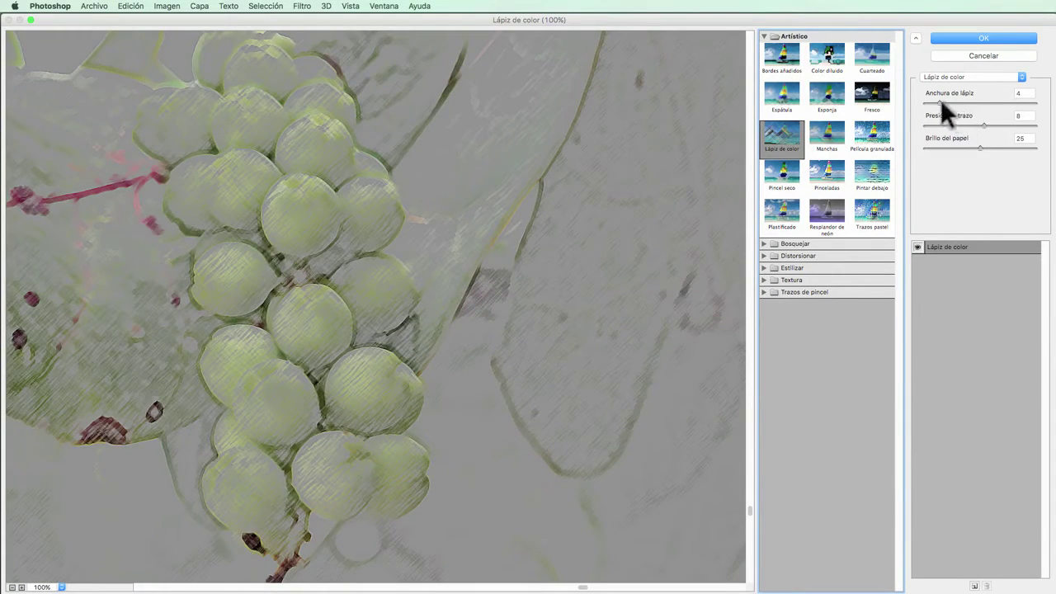
pyautogui.moveTo(939, 103); pyautogui.dragTo(959, 102)
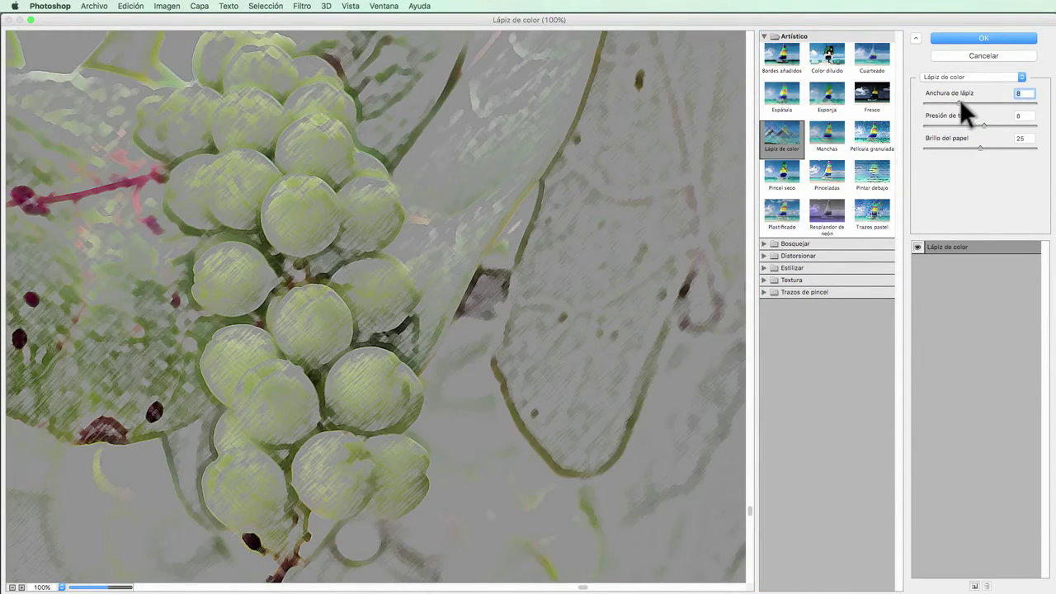
pyautogui.moveTo(979, 124)
pyautogui.mouseDown()
pyautogui.moveTo(963, 124)
pyautogui.moveTo(994, 120)
pyautogui.mouseUp()
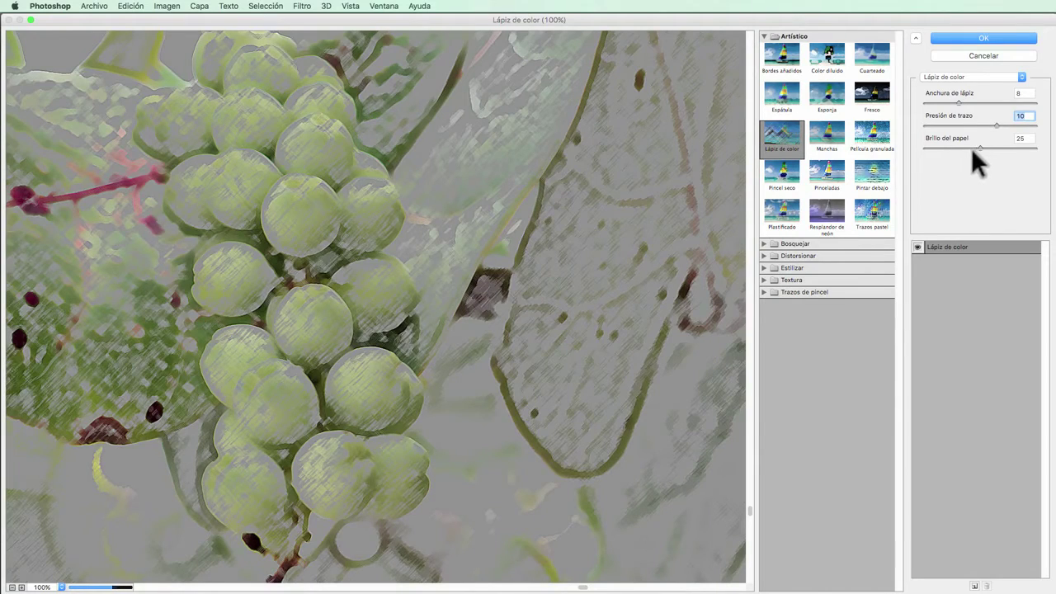
pyautogui.moveTo(980, 148); pyautogui.dragTo(994, 148)
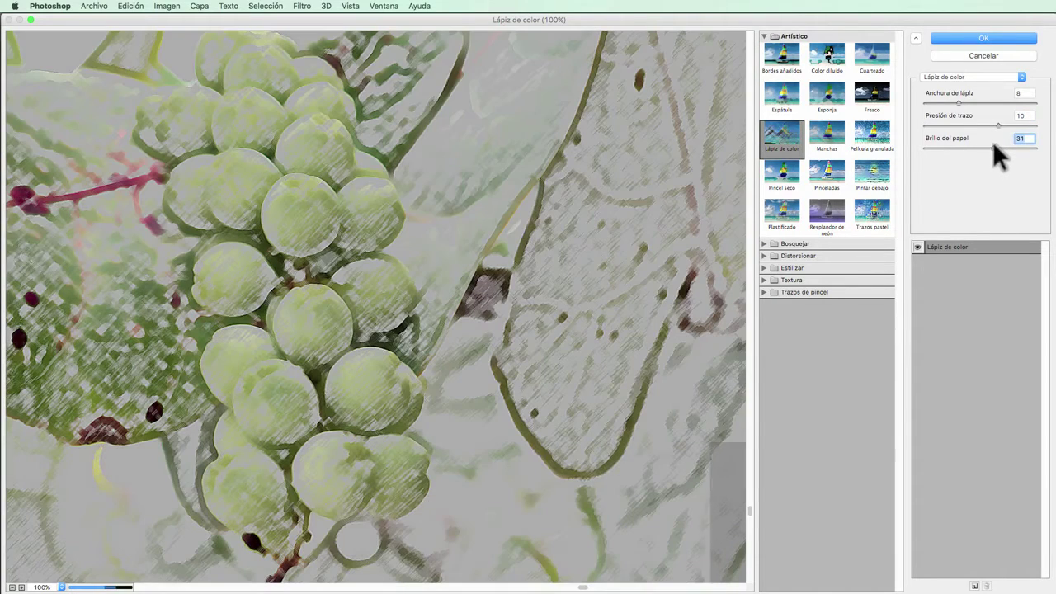
pyautogui.click(61, 586)
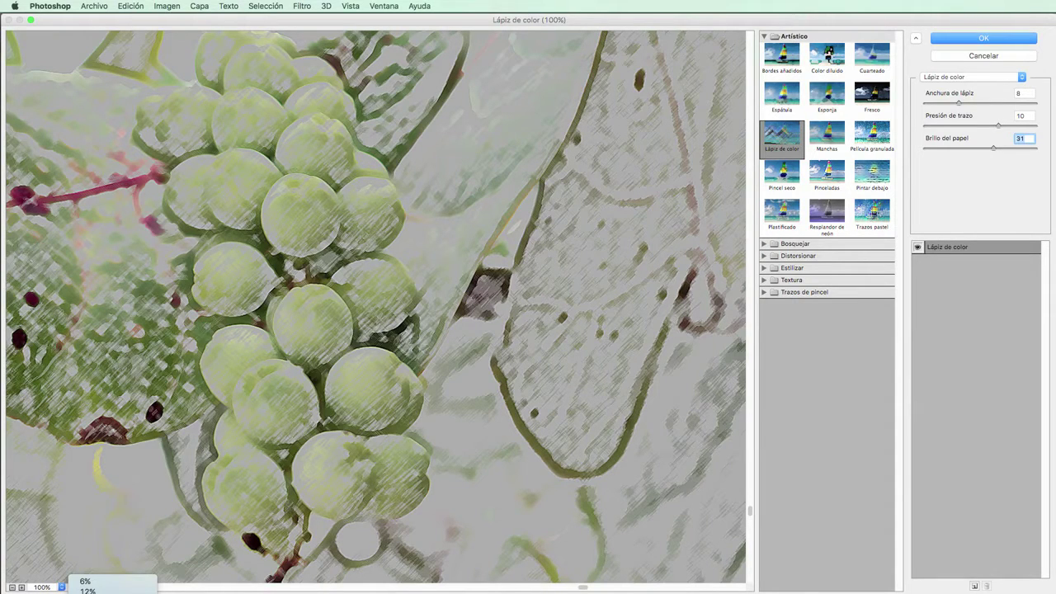
pyautogui.click(90, 588)
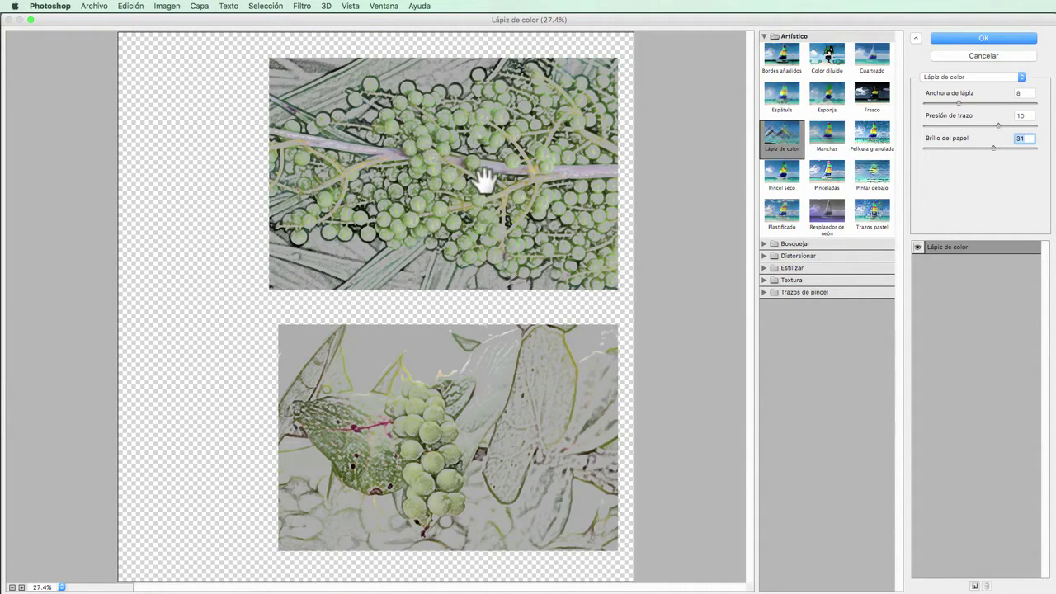
# Apply Lápiz de color with pencil width 13, stroke pressure 6 and paper brightness 27.
pyautogui.click(957, 100)
pyautogui.press('Up')
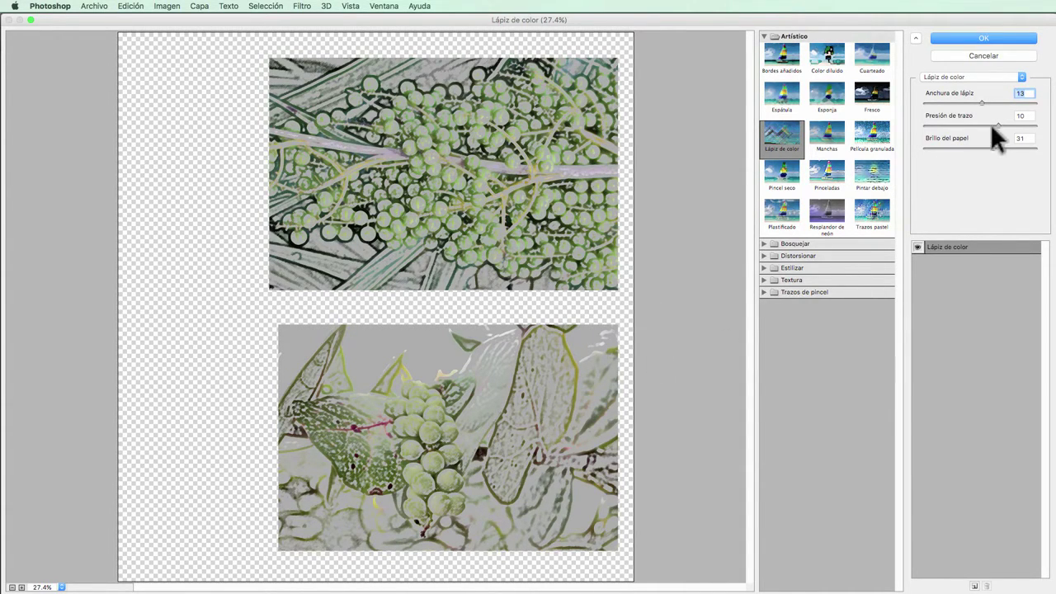
pyautogui.moveTo(997, 125); pyautogui.dragTo(973, 124)
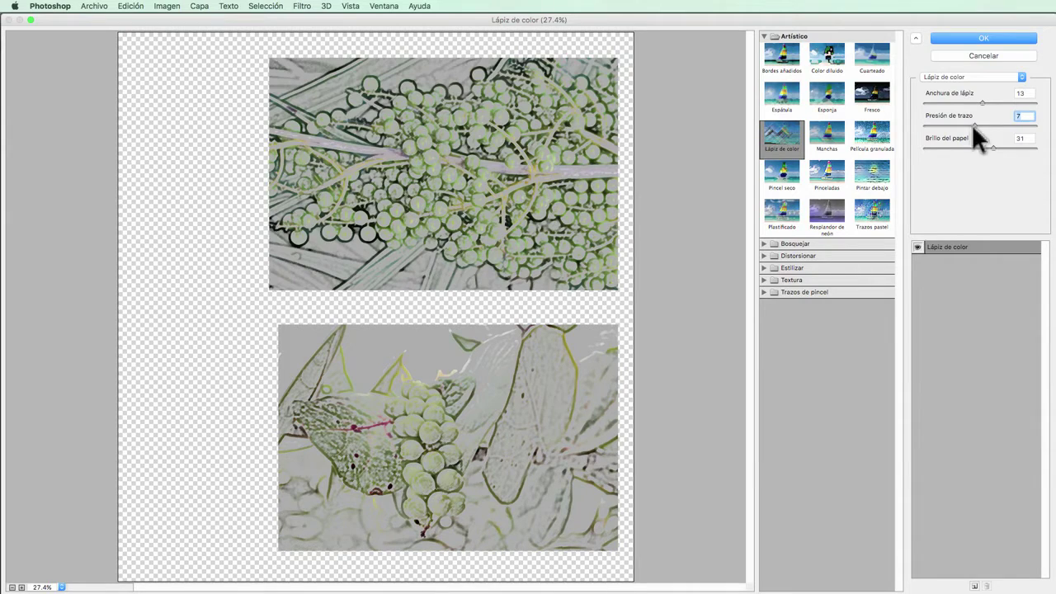
pyautogui.moveTo(990, 150); pyautogui.dragTo(970, 152)
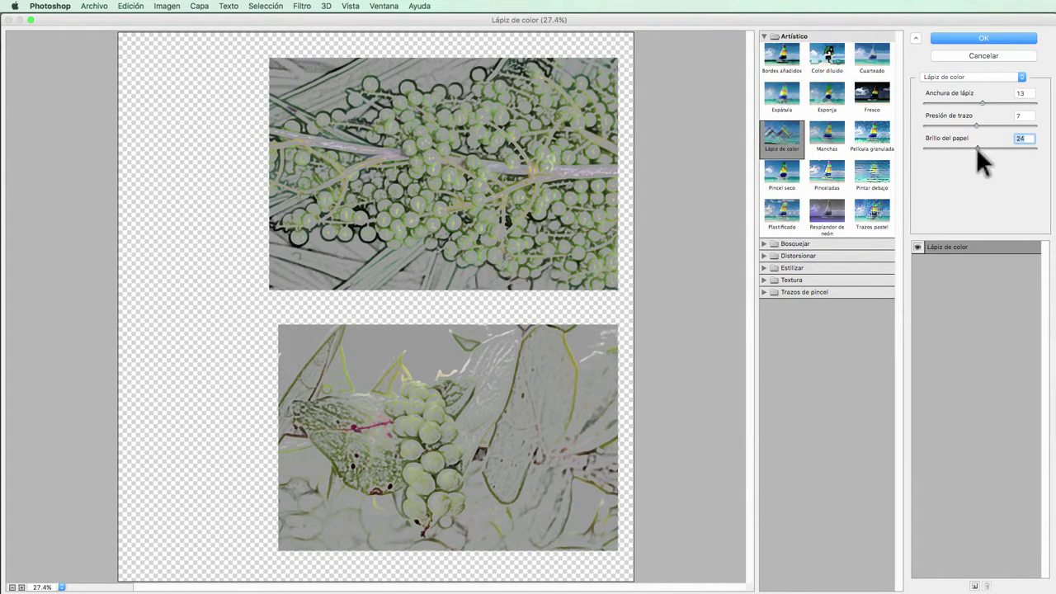
pyautogui.moveTo(976, 148); pyautogui.dragTo(973, 147)
pyautogui.click(978, 122)
pyautogui.moveTo(982, 119); pyautogui.dragTo(985, 119)
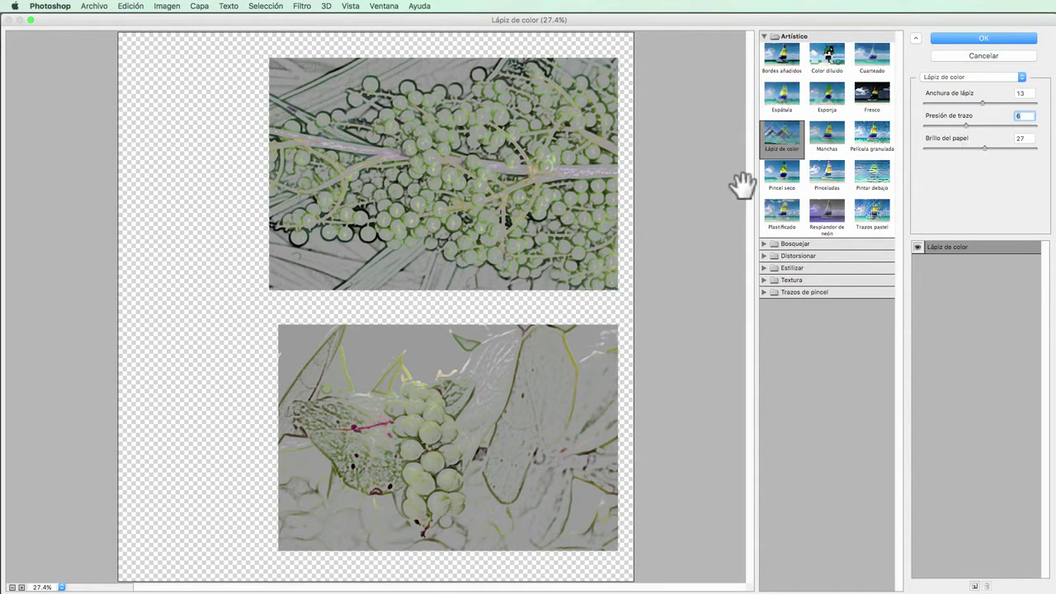
pyautogui.click(978, 38)
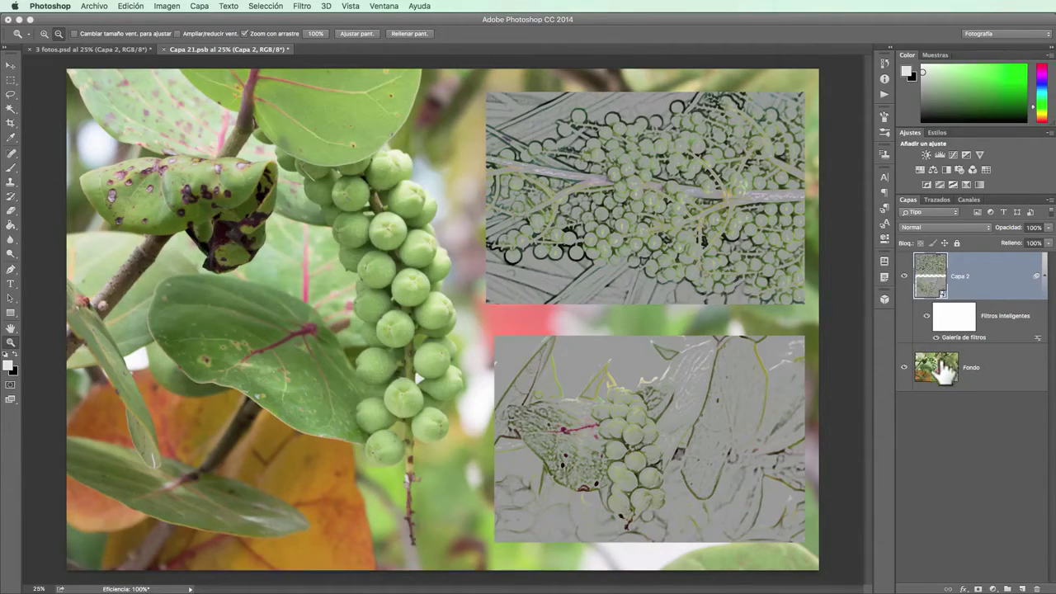
pyautogui.click(937, 338)
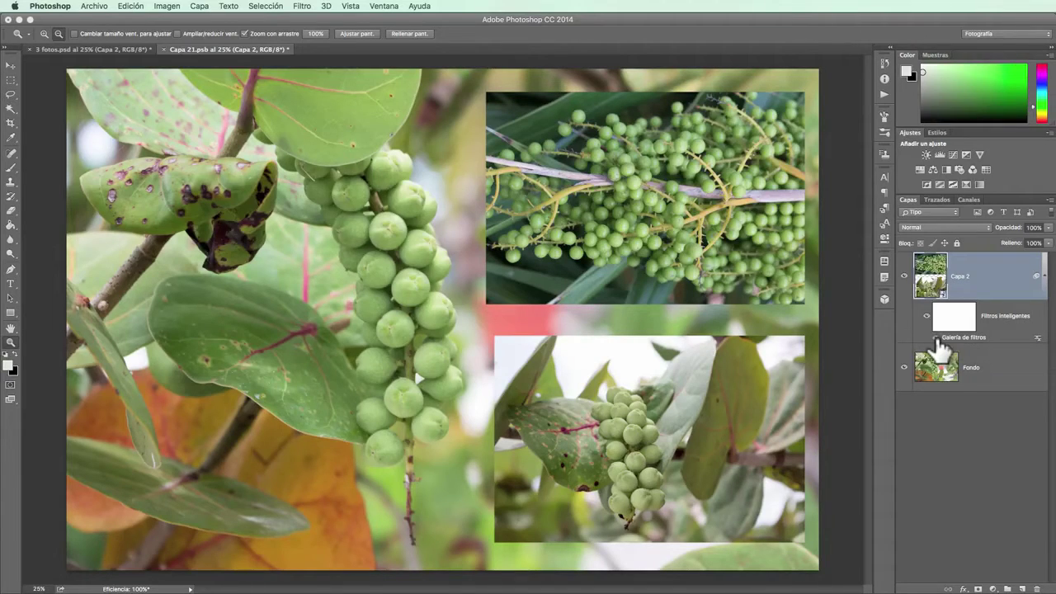
pyautogui.click(936, 337)
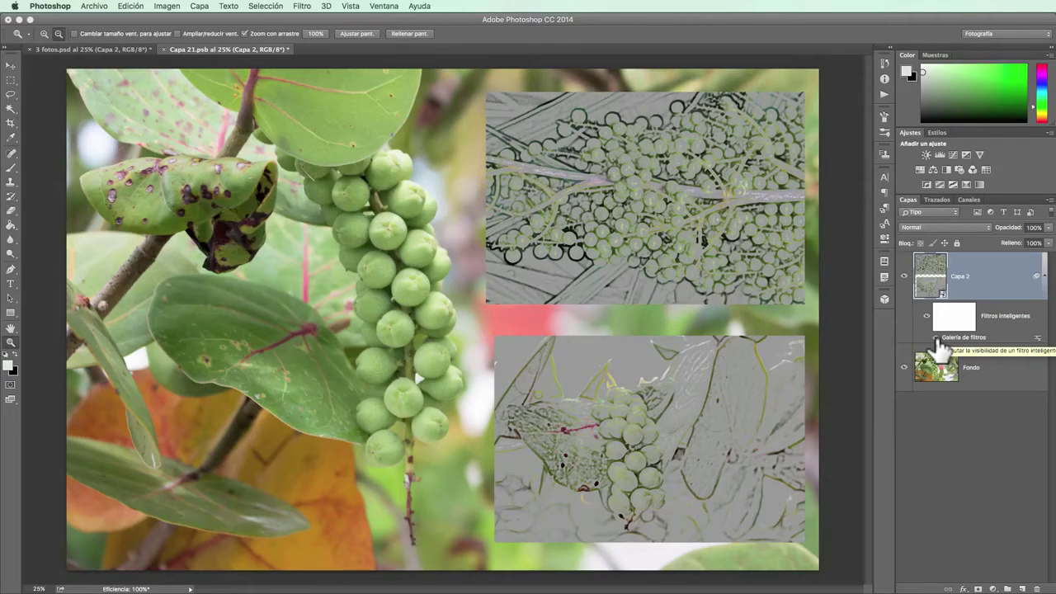
pyautogui.click(936, 338)
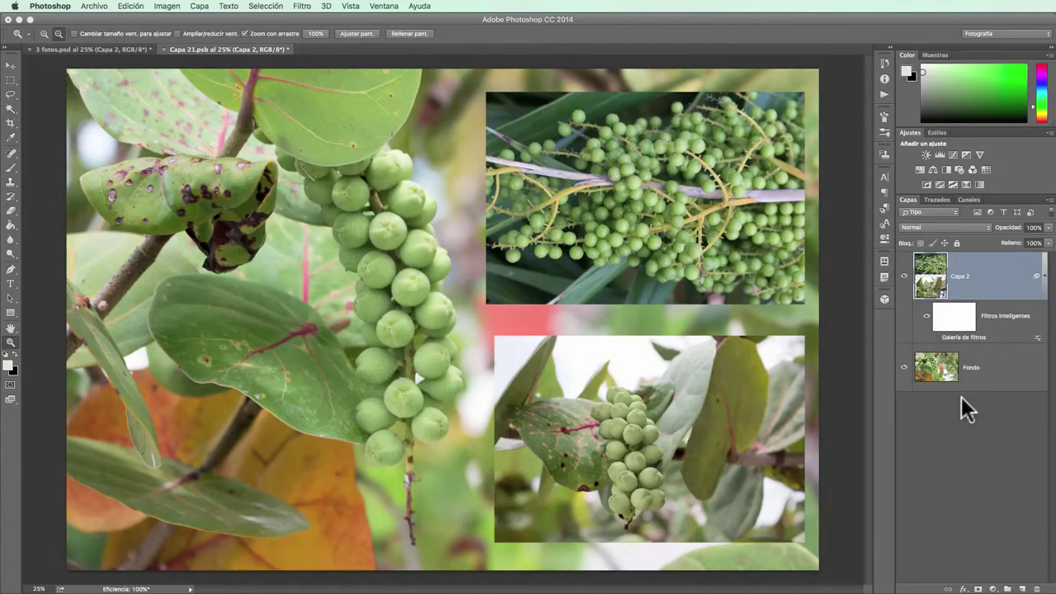
pyautogui.click(99, 12)
pyautogui.click(99, 10)
pyautogui.click(936, 338)
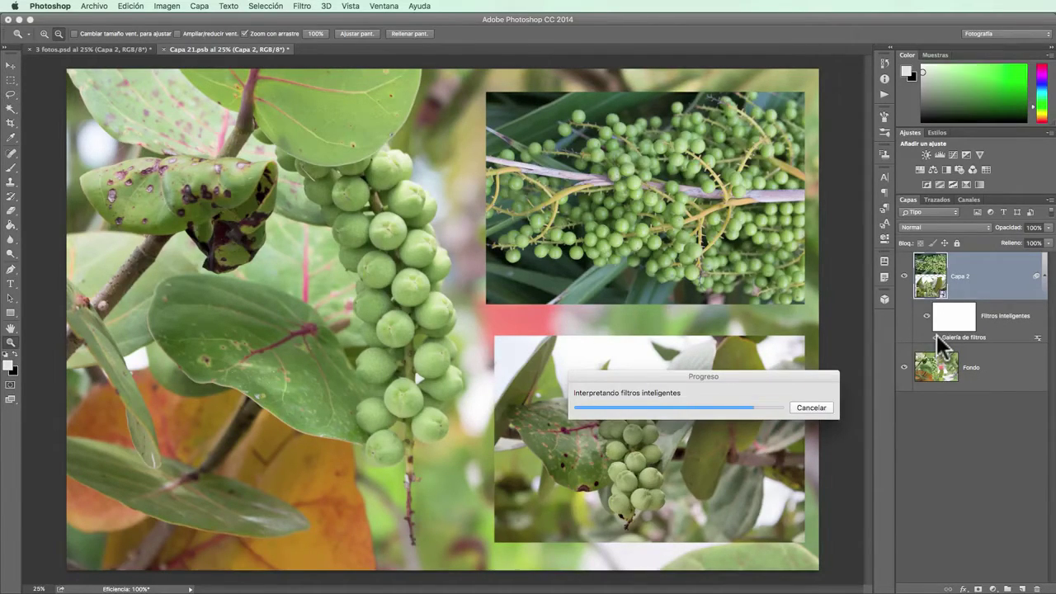
# Save Capa 21.psb and close it to return to the 3 fotos.psd collage.
pyautogui.click(102, 6)
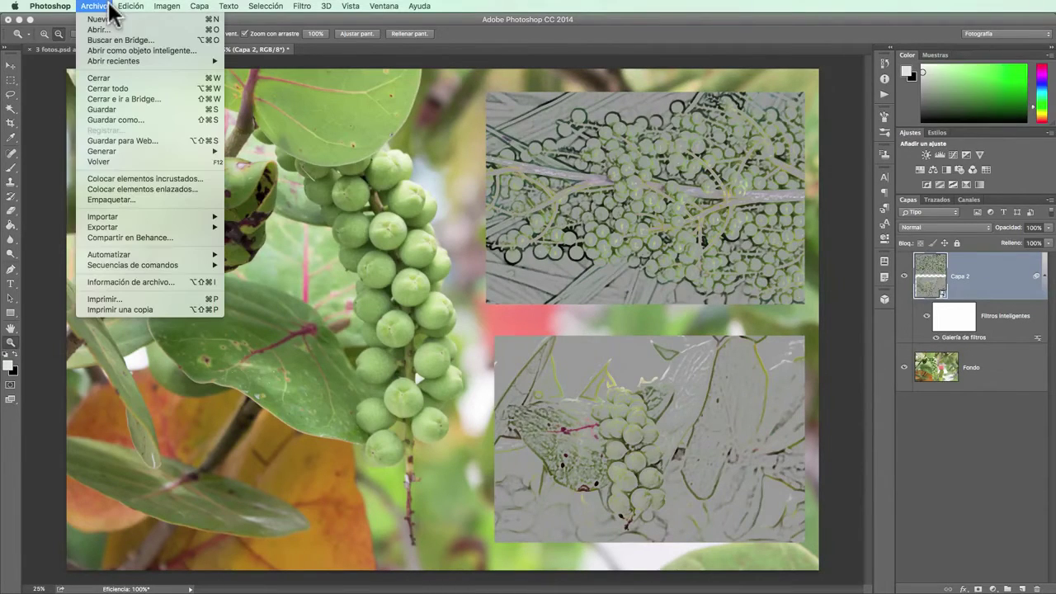
pyautogui.click(112, 108)
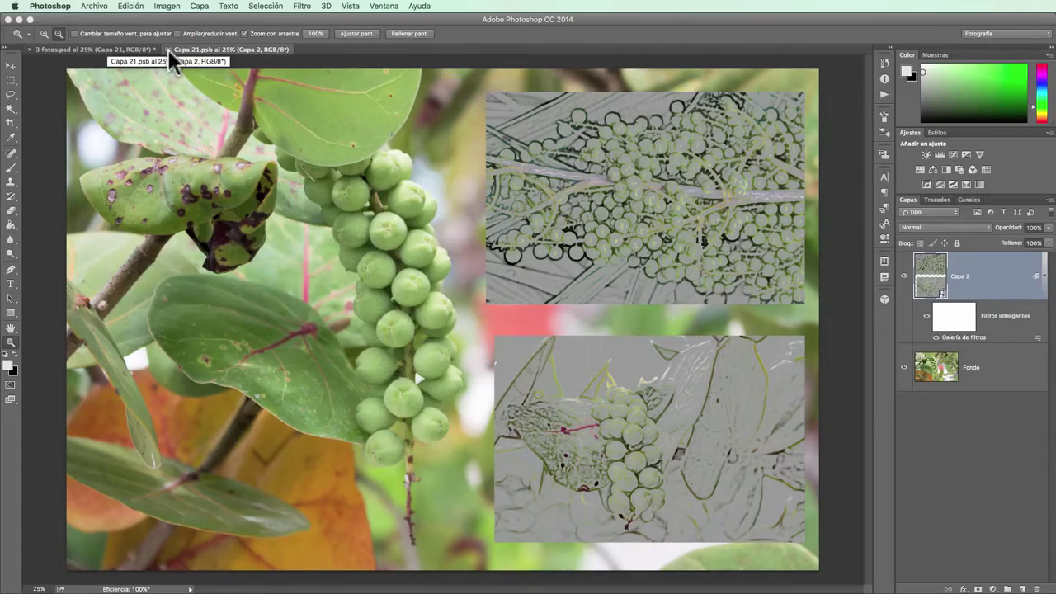
pyautogui.click(167, 49)
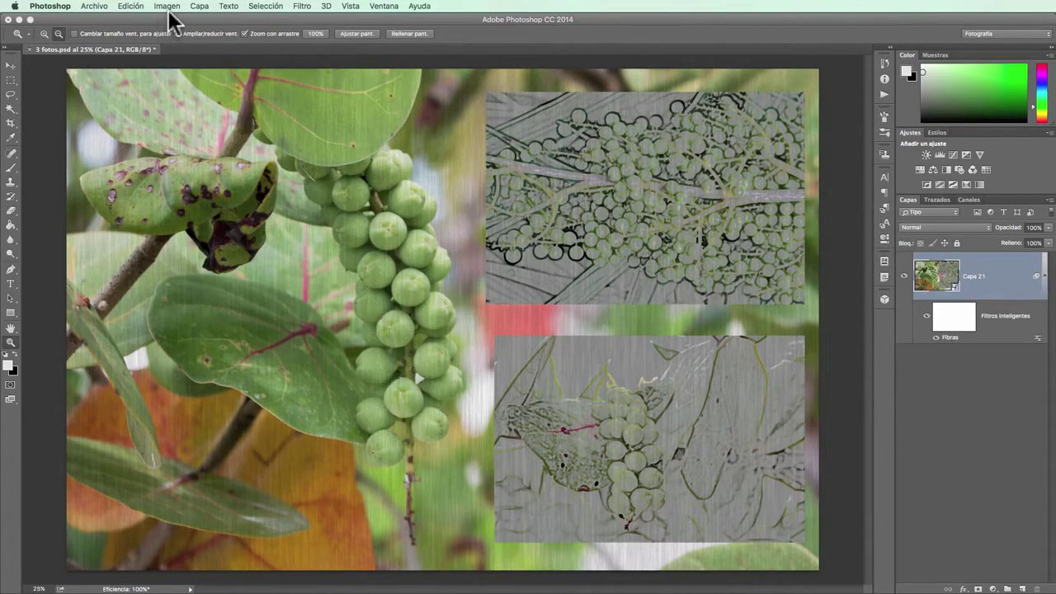
# Reopen the Capa 21 smart object contents via Editar contenido, keeping the embedded profile.
pyautogui.click(199, 7)
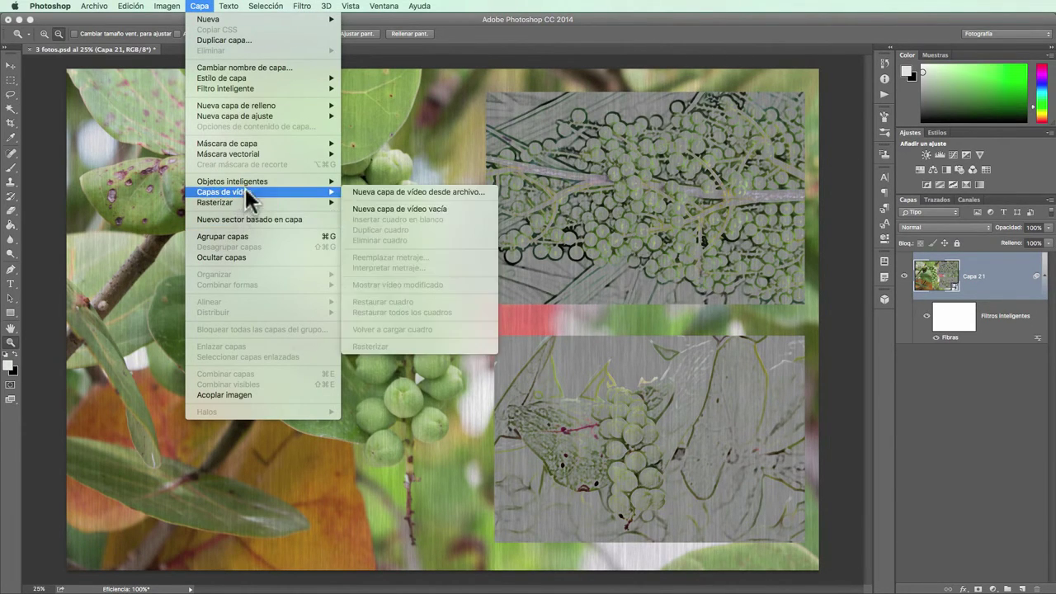
pyautogui.moveTo(232, 181)
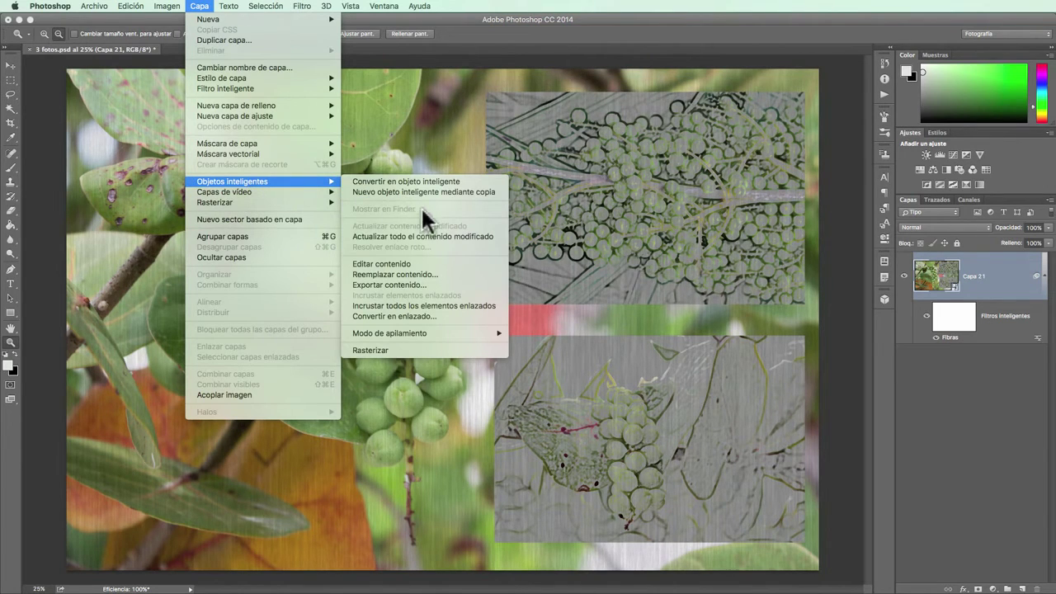
pyautogui.click(467, 263)
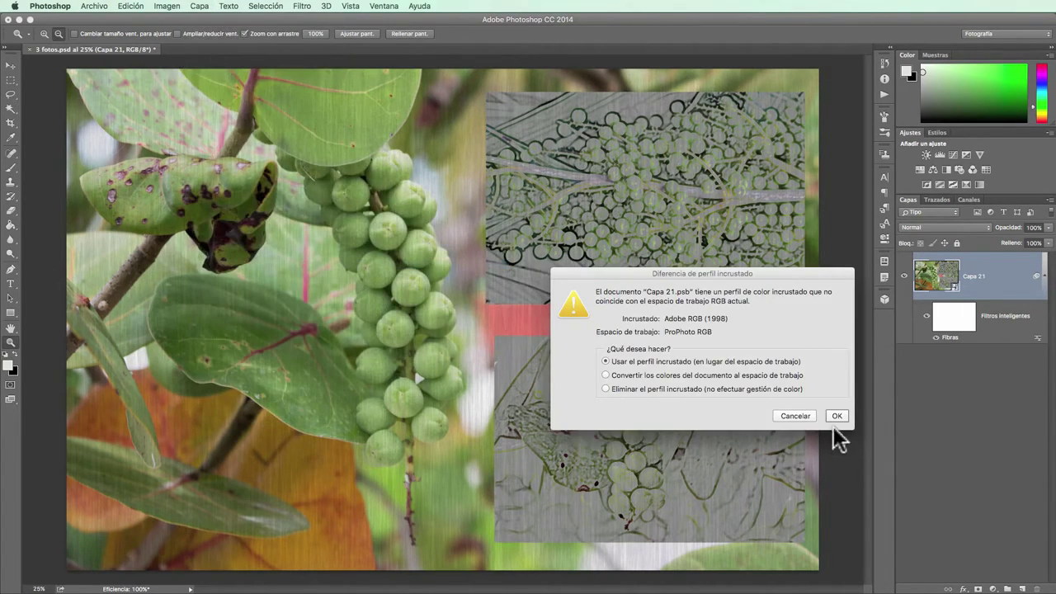
pyautogui.click(836, 417)
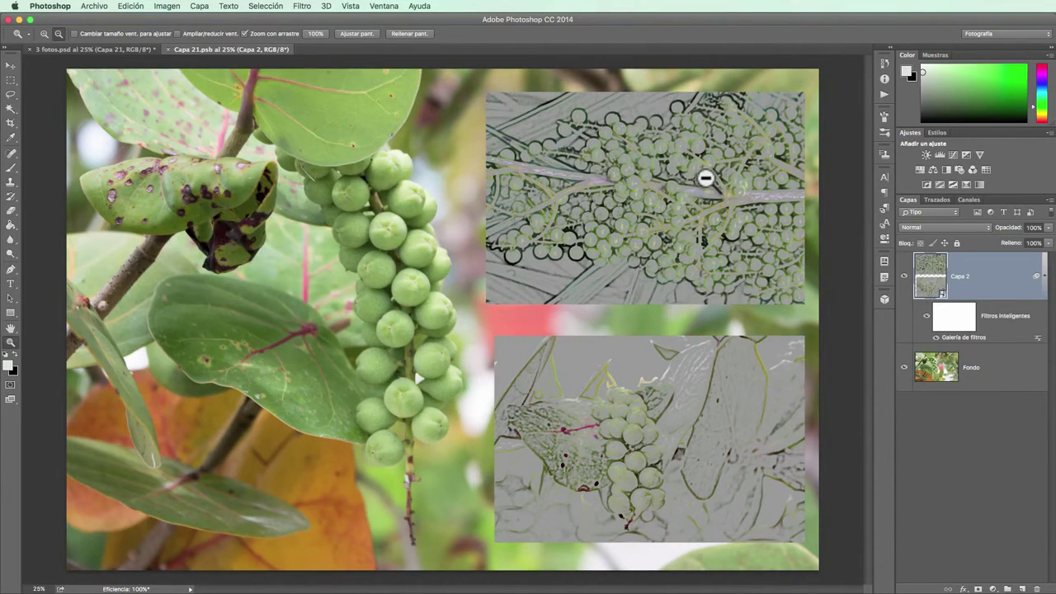
# Apply Bordes añadidos (thickness 2, intensity 1, posterization 2) to the insets with the preview zoomed out.
pyautogui.doubleClick(957, 335)
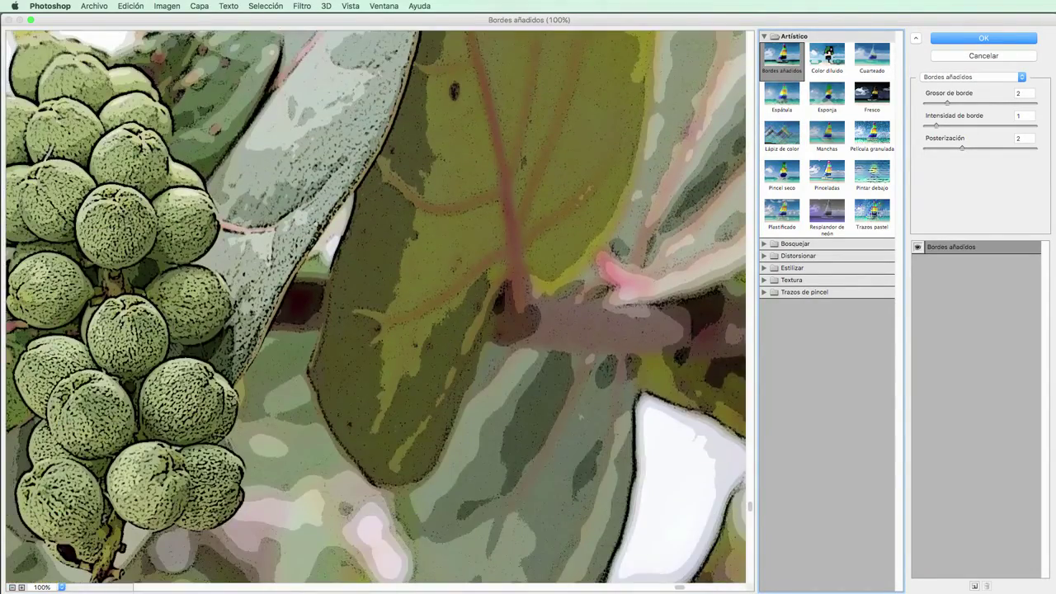
pyautogui.click(61, 587)
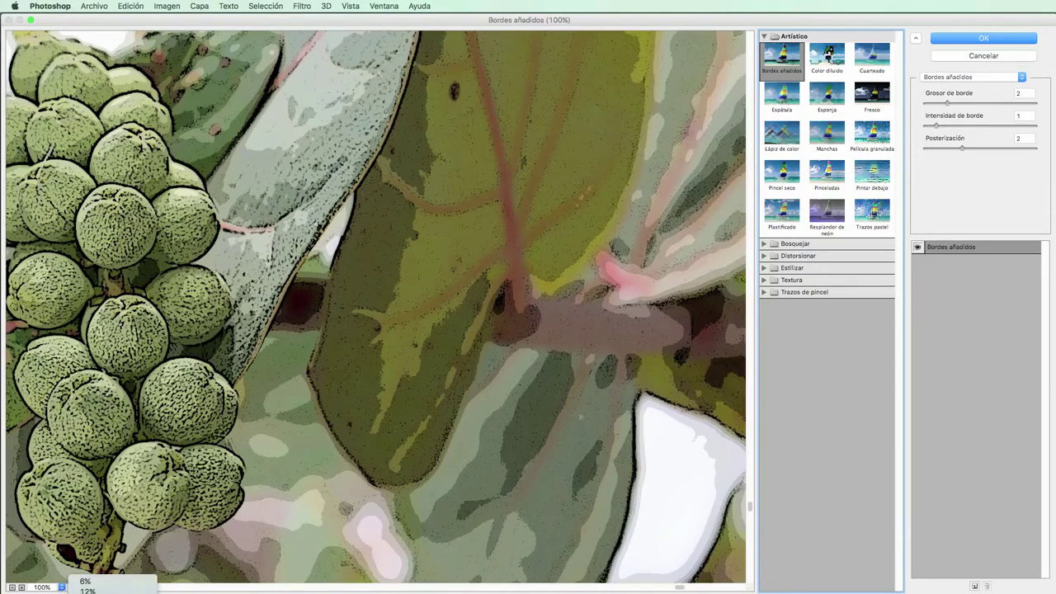
pyautogui.click(91, 589)
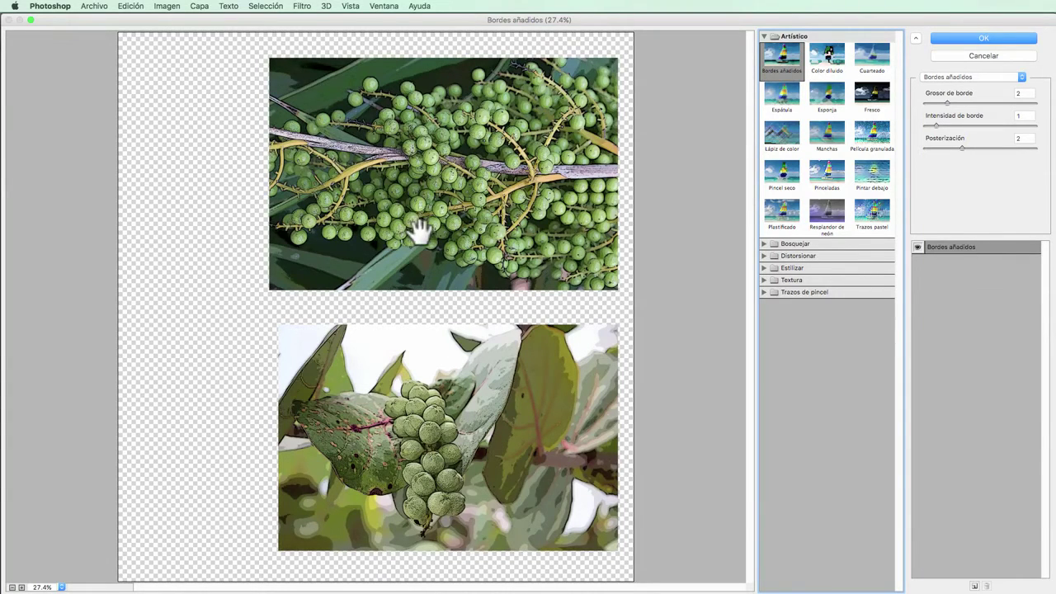
pyautogui.click(978, 38)
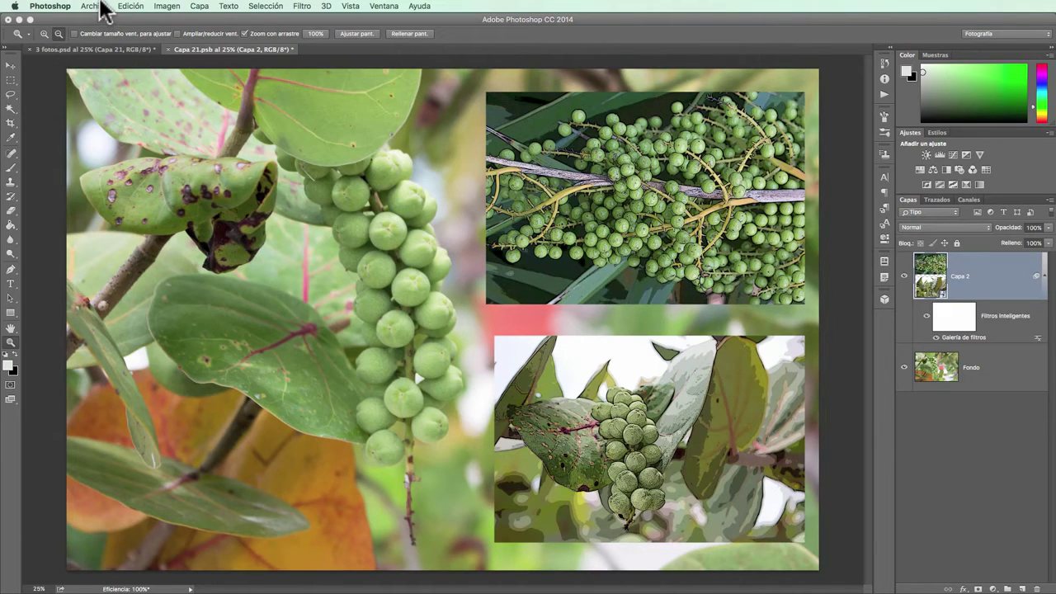
# Save the edited Capa 21.psb and close it to return to 3 fotos.psd.
pyautogui.click(99, 6)
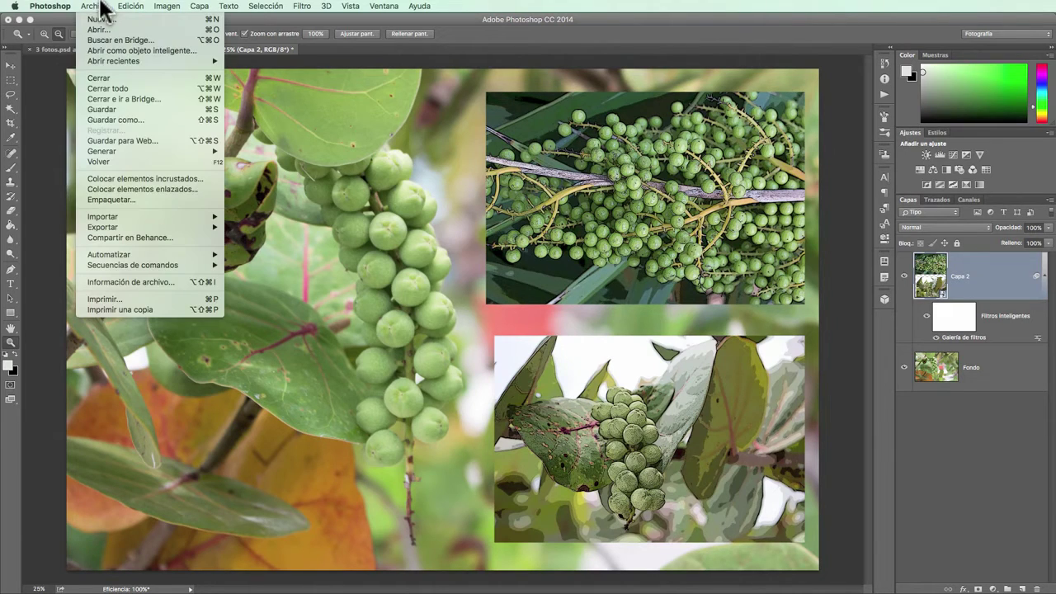
pyautogui.click(127, 107)
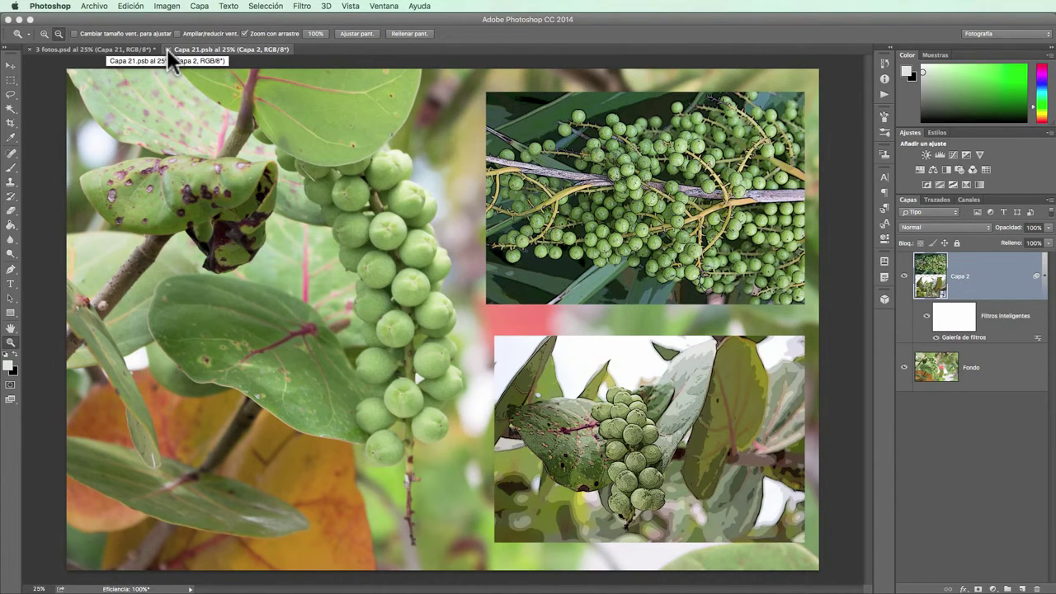
pyautogui.click(167, 49)
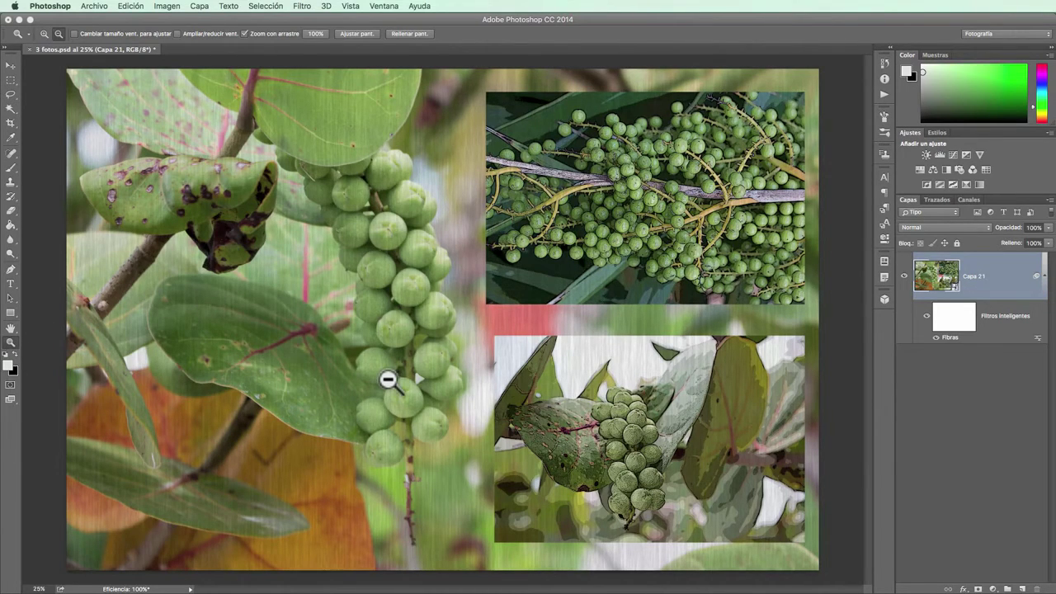
# Zoom into the lower inset photo and hide the Fibras texture for comparison.
pyautogui.click(575, 327)
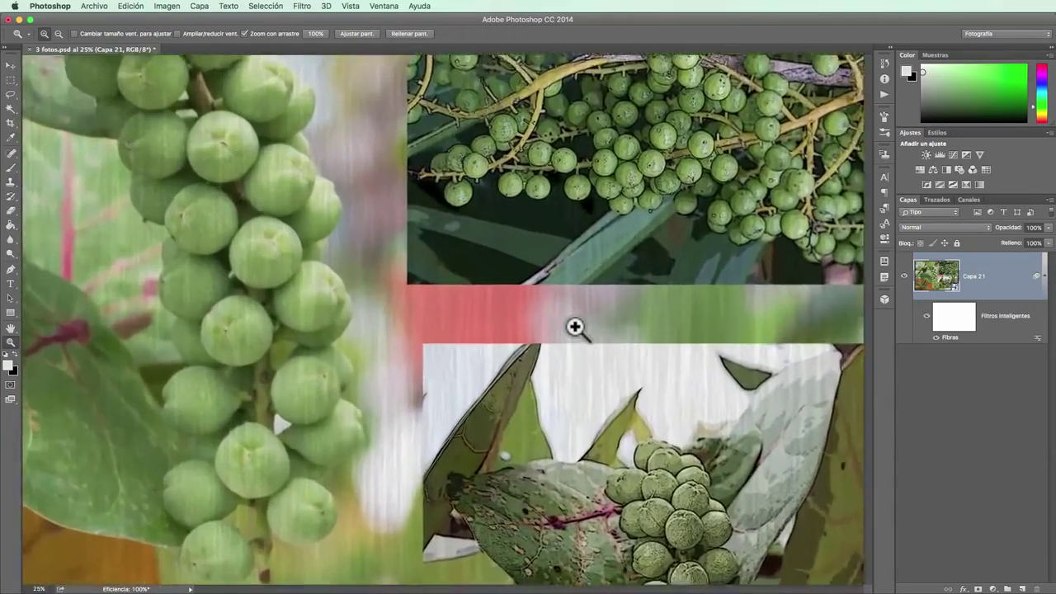
pyautogui.moveTo(575, 327); pyautogui.dragTo(575, 327)
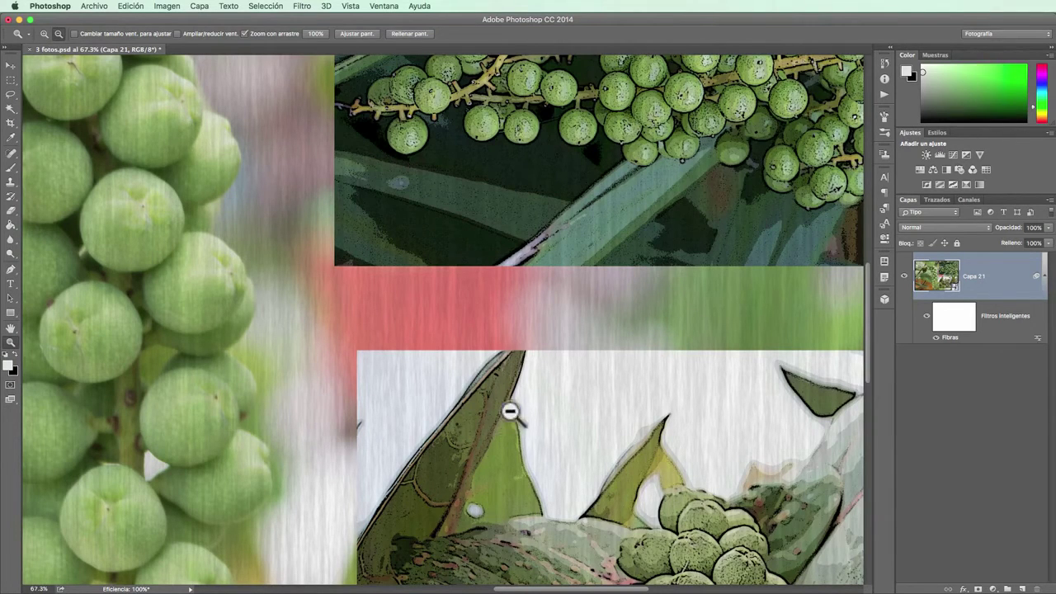
pyautogui.moveTo(561, 459)
pyautogui.mouseDown()
pyautogui.moveTo(520, 363)
pyautogui.moveTo(504, 405)
pyautogui.moveTo(512, 365)
pyautogui.mouseUp()
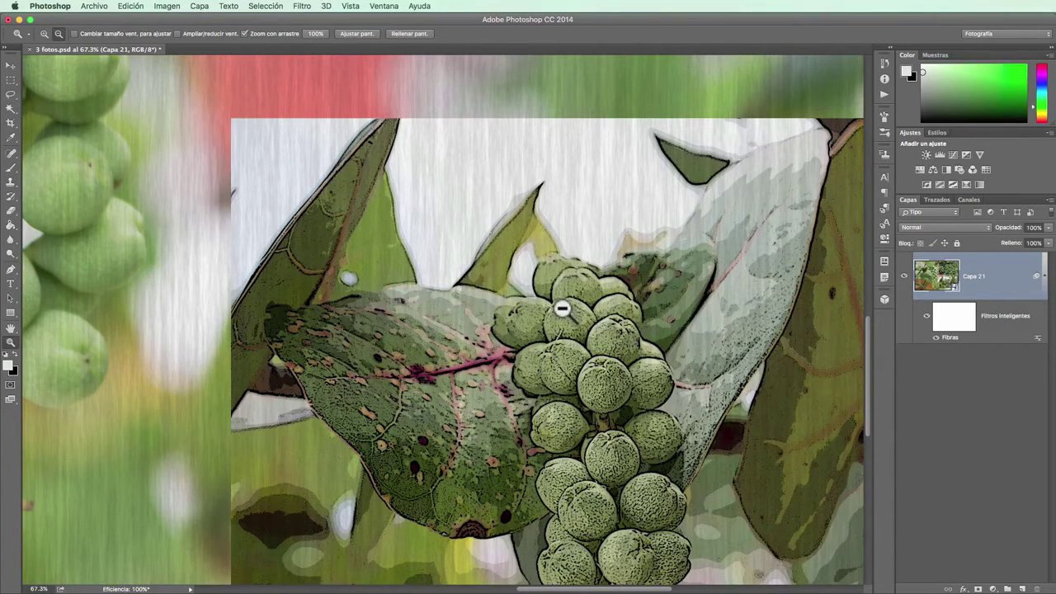
pyautogui.click(939, 340)
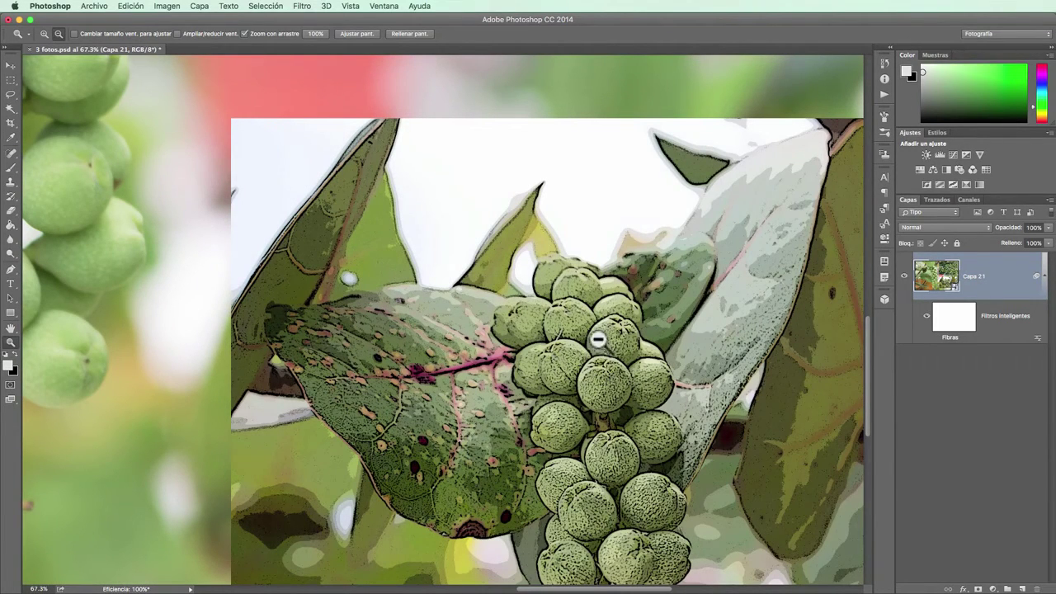
# Inspect the upper inset's grape cluster at 100%, then fit the whole collage on screen.
pyautogui.moveTo(608, 335); pyautogui.dragTo(587, 410)
pyautogui.scroll(2, 588, 410)
pyautogui.scroll(4, 585, 328)
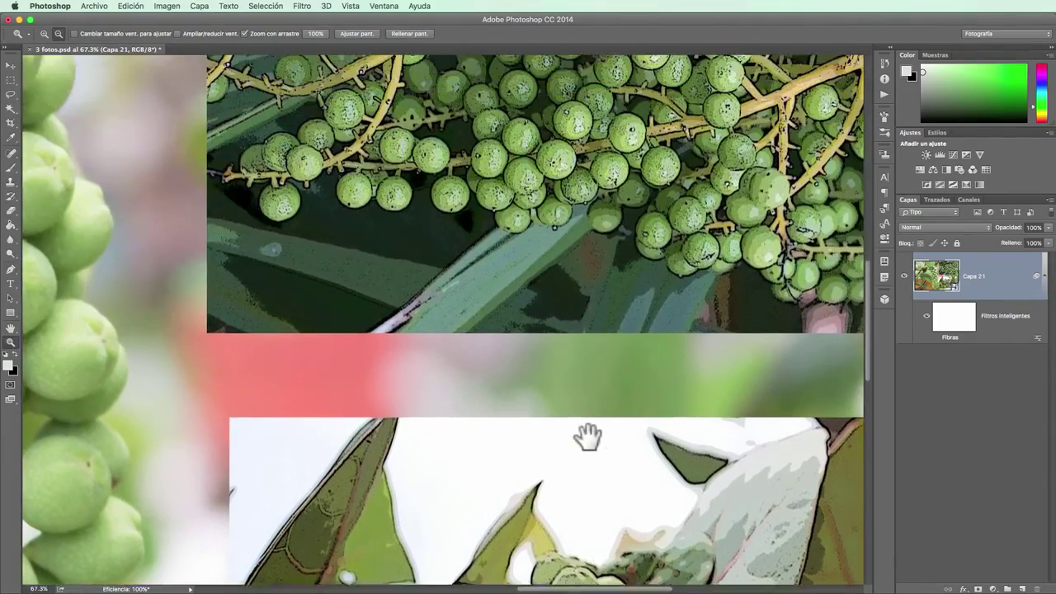
pyautogui.scroll(4, 585, 436)
pyautogui.scroll(3, 589, 431)
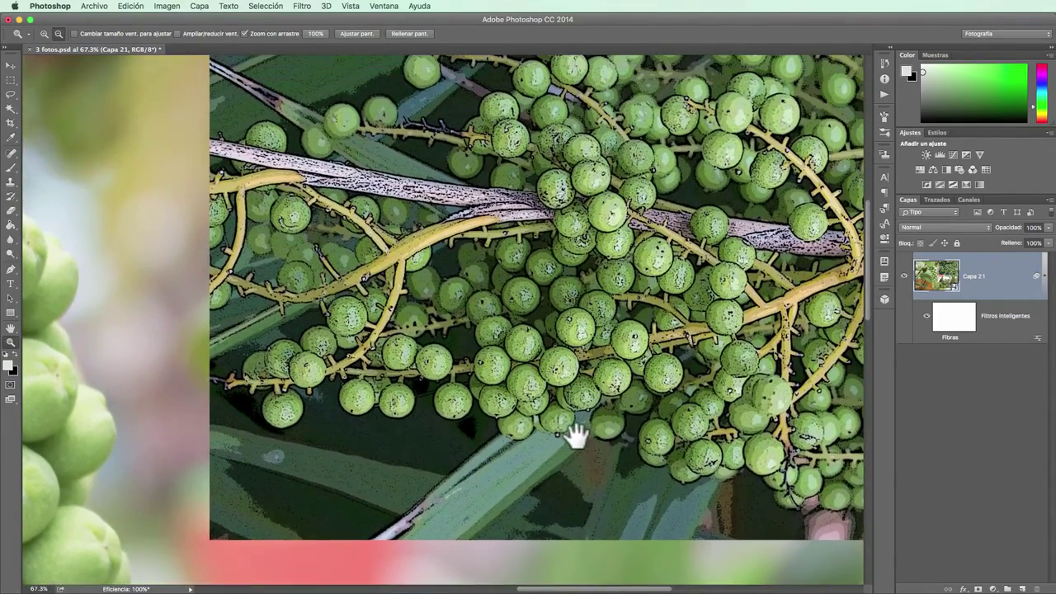
pyautogui.scroll(1, 570, 416)
pyautogui.doubleClick(10, 343)
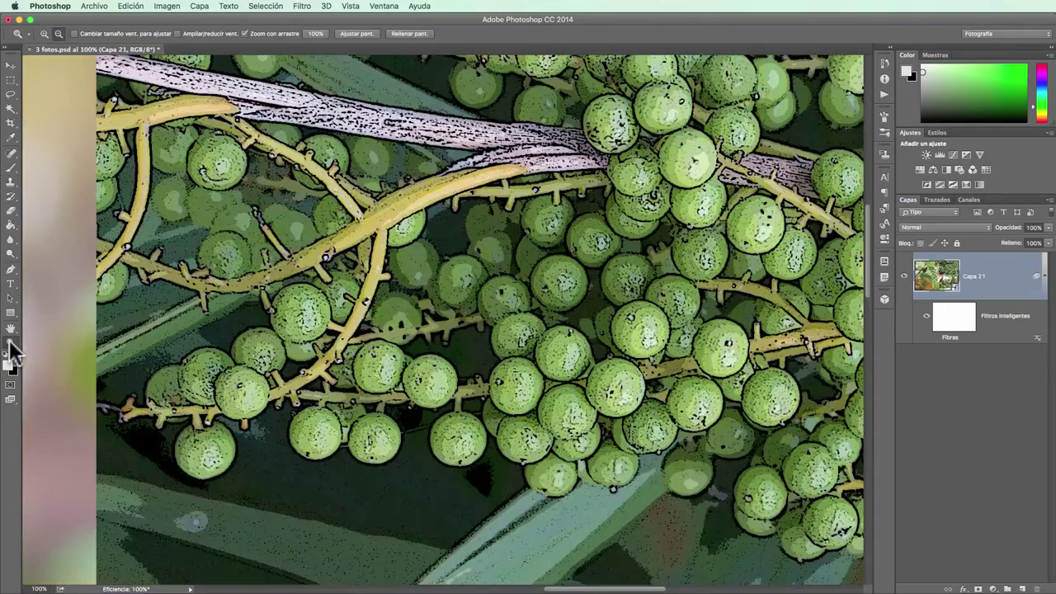
pyautogui.doubleClick(10, 329)
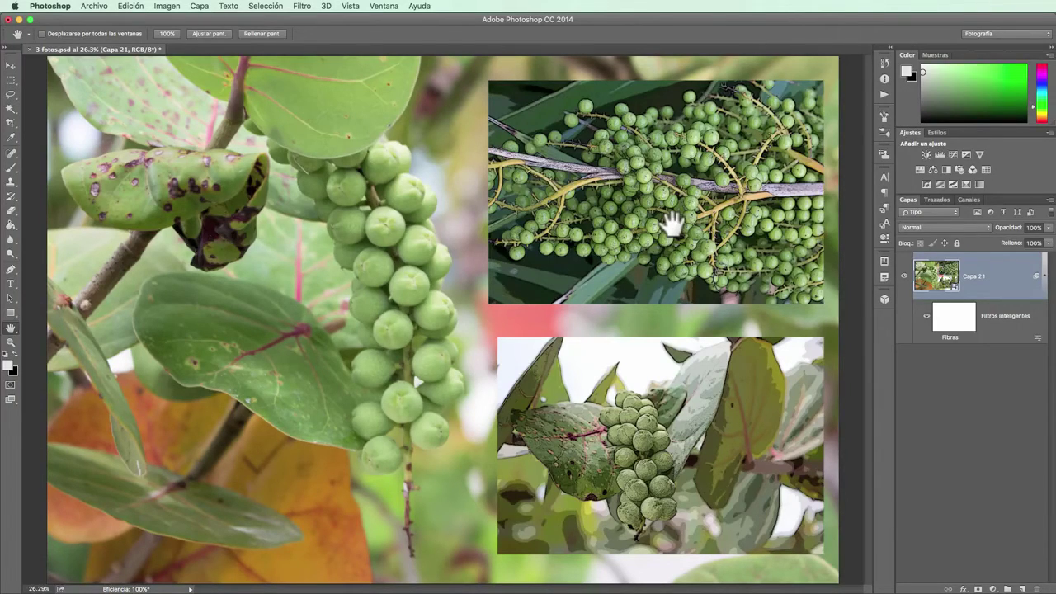
# Make Capa 21's Fibras smart filter visible over both poster-edged photos, then deselect the layer.
pyautogui.click(932, 336)
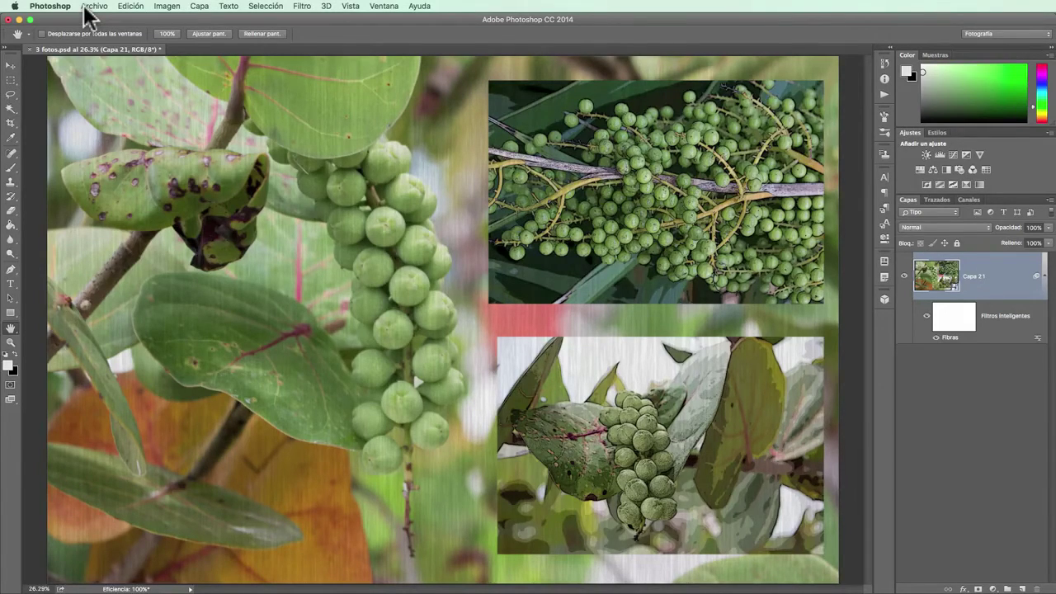
pyautogui.click(945, 484)
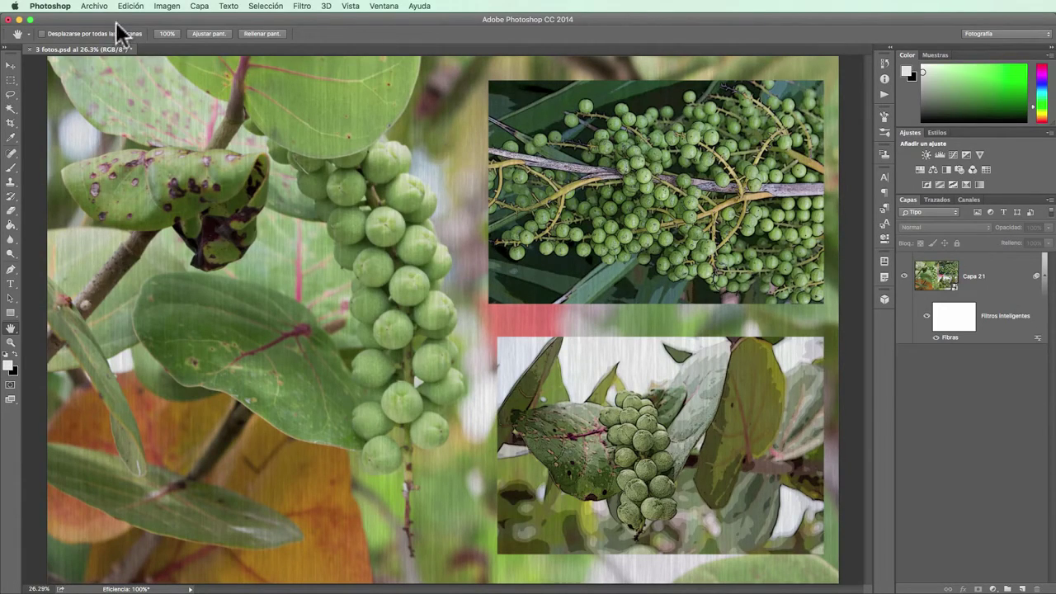
pyautogui.click(94, 7)
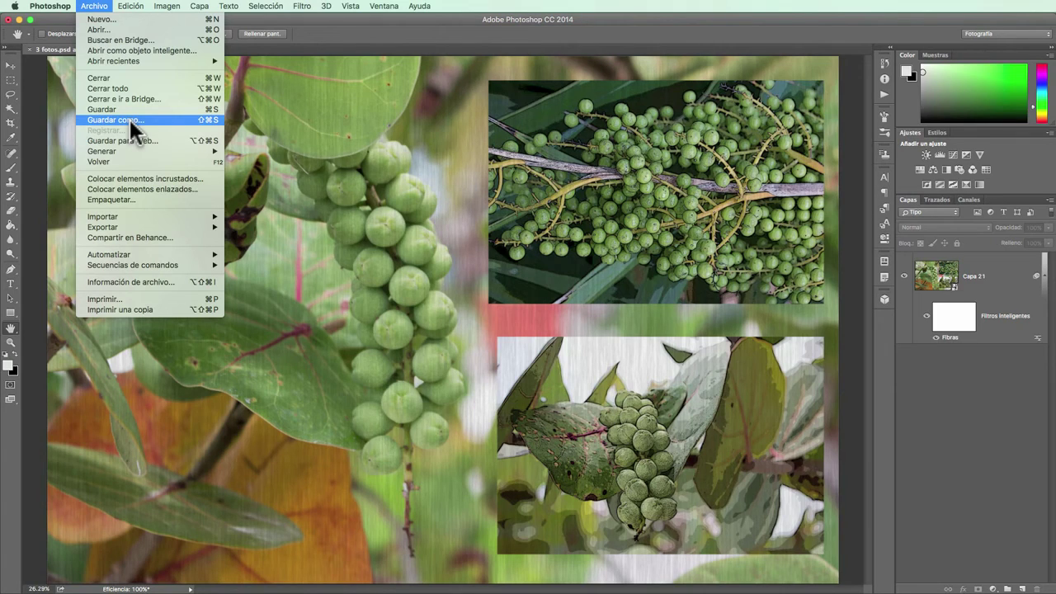
pyautogui.click(129, 120)
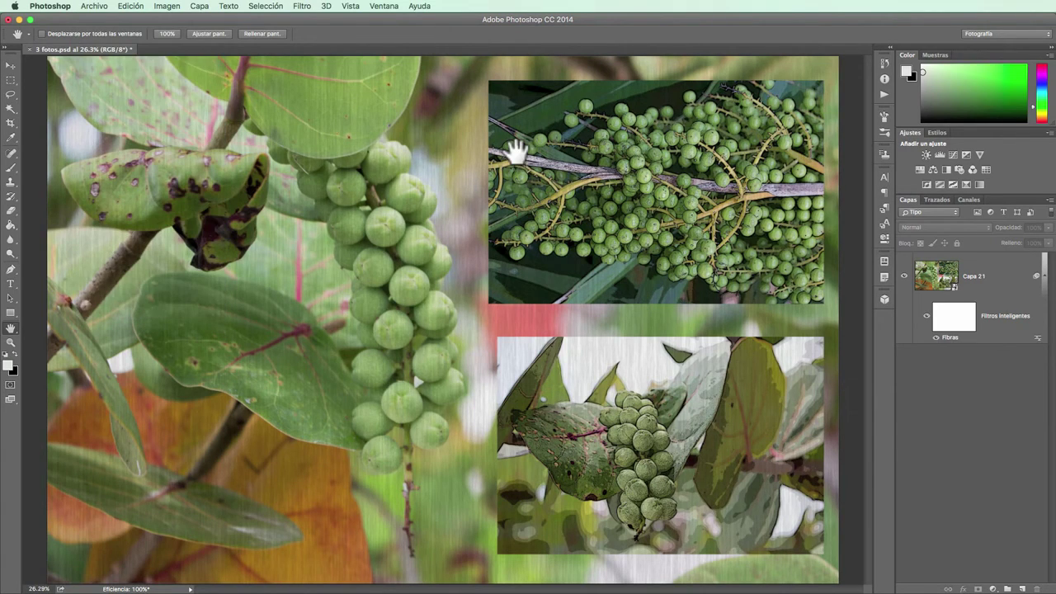